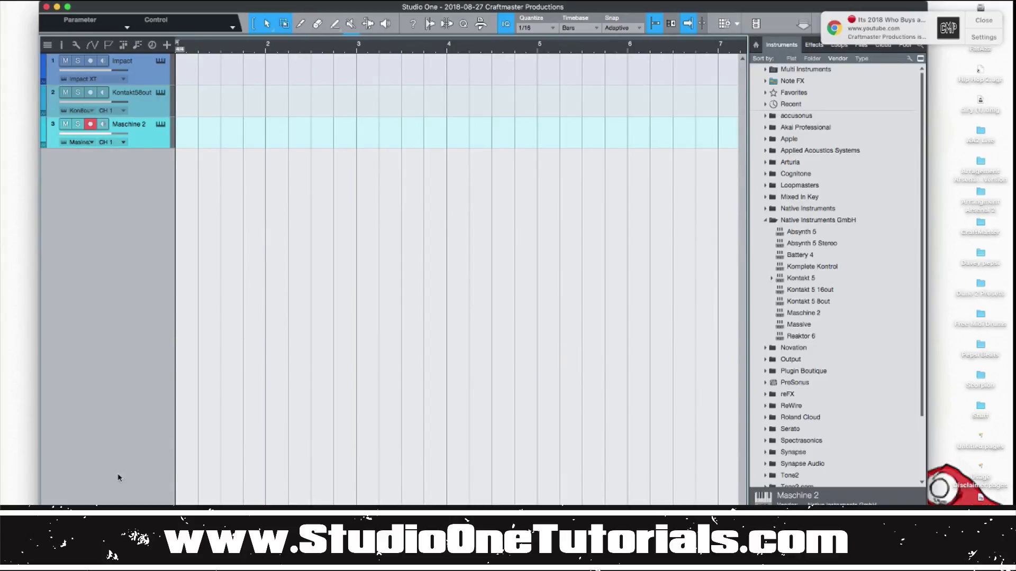
# Step: Widen the Studio One window on both sides and bring up the Console mixer with F3
pyautogui.moveTo(36, 353); pyautogui.dragTo(4, 357)
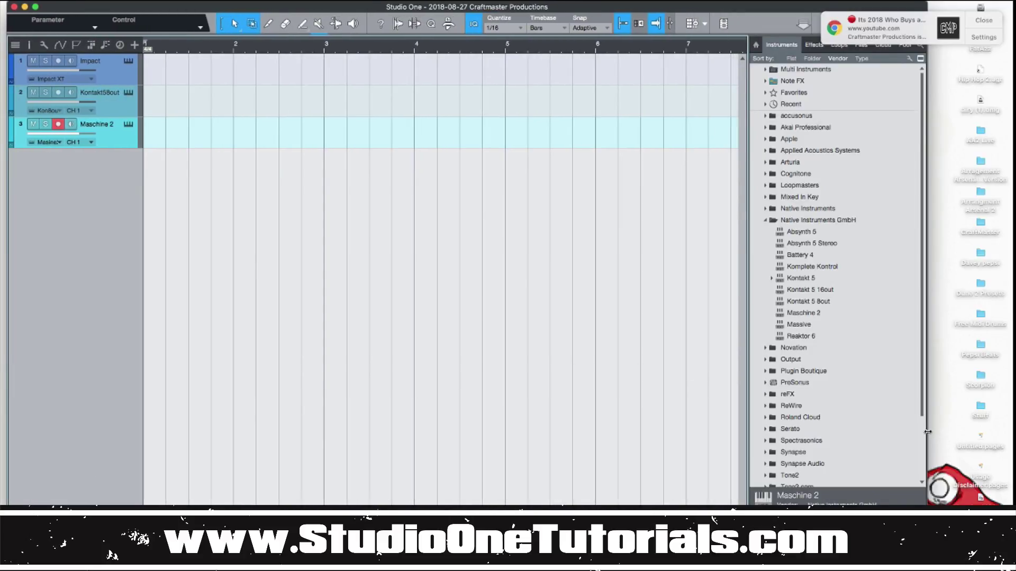
pyautogui.moveTo(934, 437); pyautogui.dragTo(1002, 427)
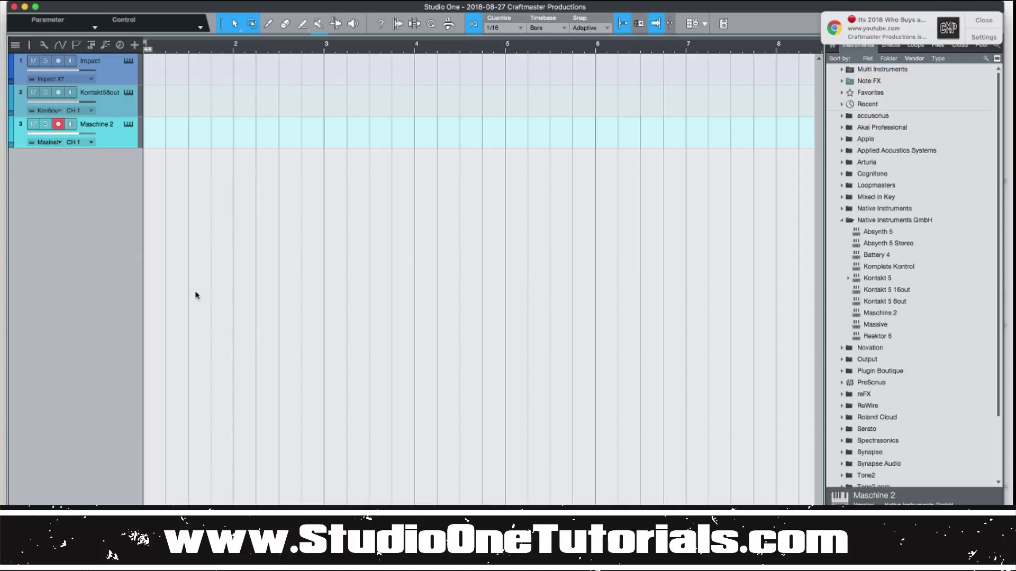
pyautogui.press('F3')
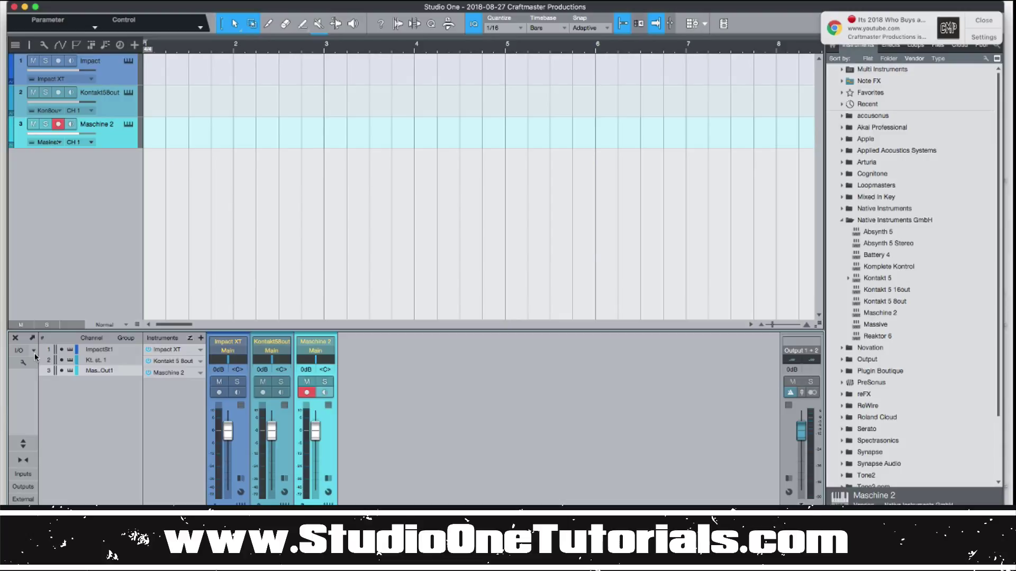
# Step: Dismiss the browser notification and check the add-channel and Impact XT option lists without changes
pyautogui.click(984, 22)
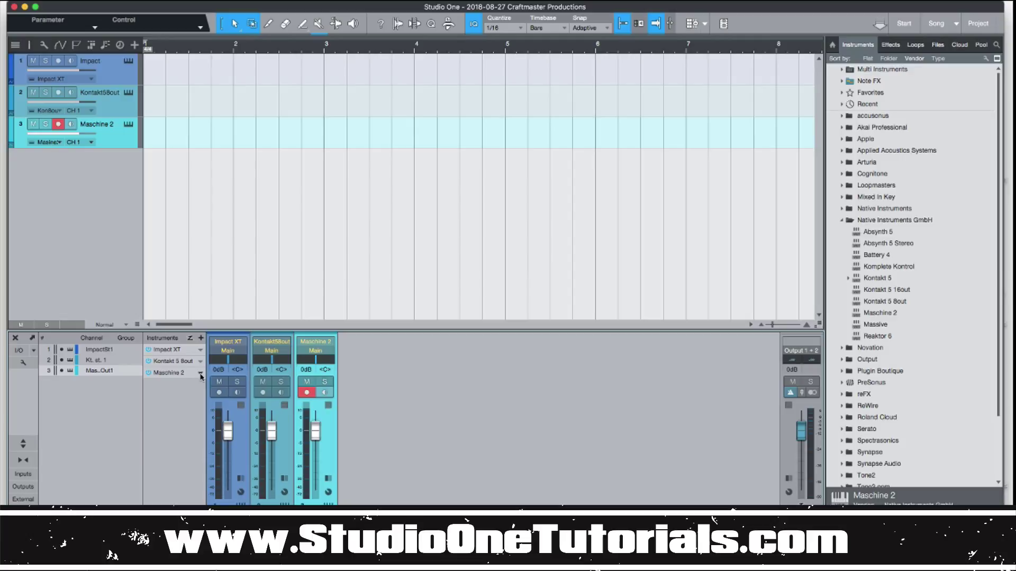
pyautogui.click(34, 352)
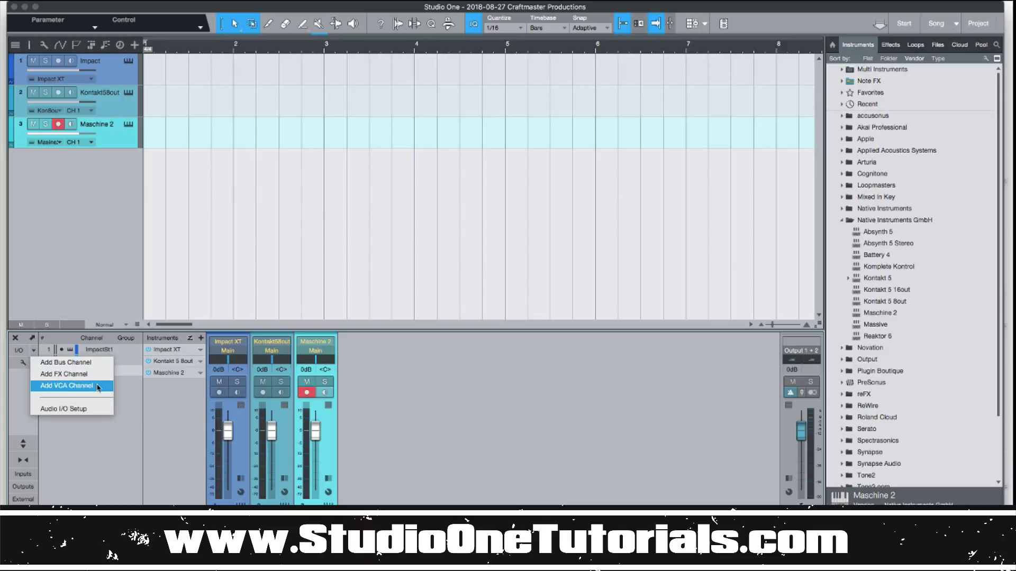
pyautogui.click(152, 428)
pyautogui.click(201, 351)
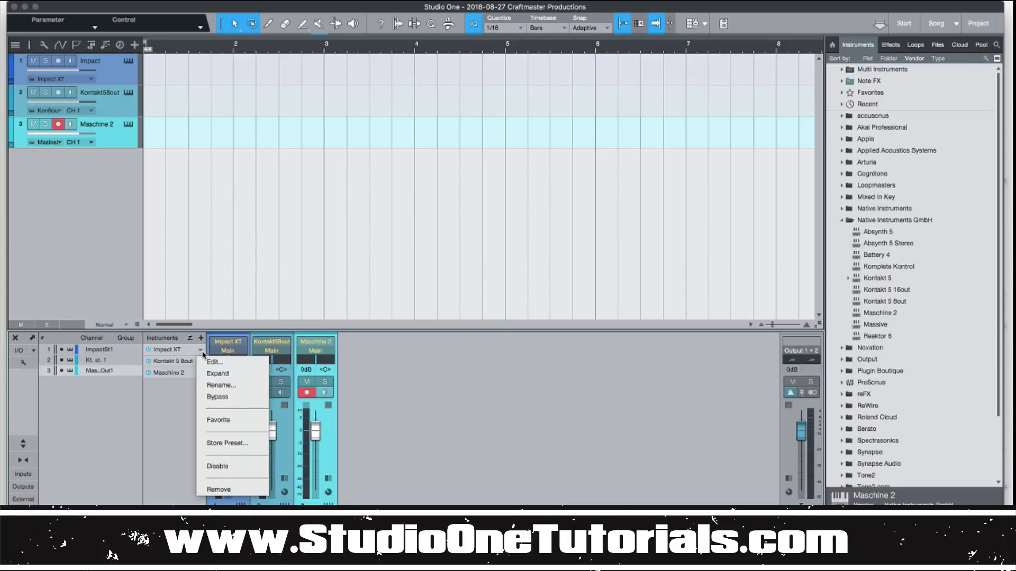
pyautogui.click(178, 384)
pyautogui.click(200, 351)
pyautogui.click(206, 204)
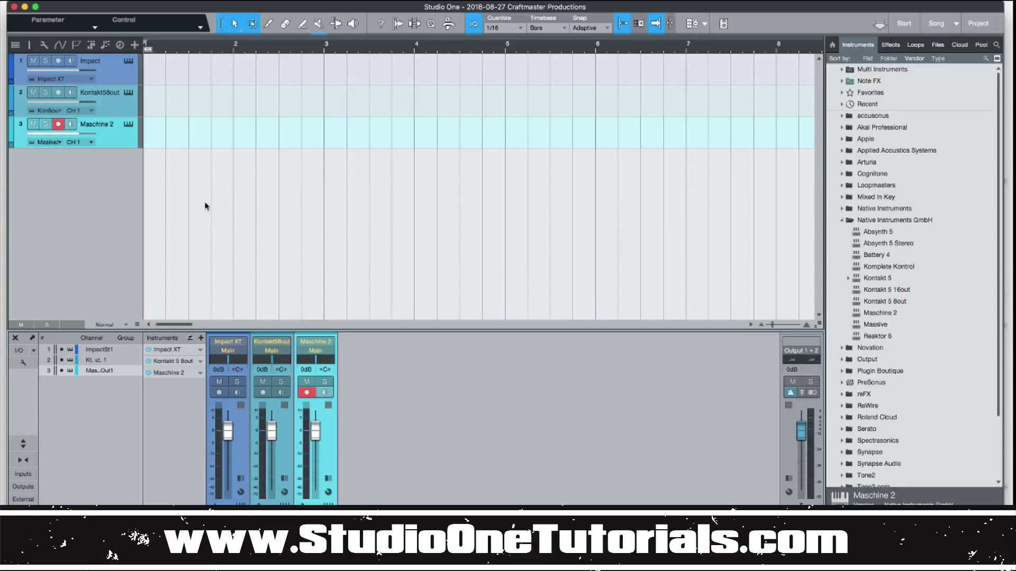
# Step: Record-arm the Kontakt5 8out track, check the Maschine 2 plugin window, then expand Impact XT's outputs
pyautogui.click(107, 70)
pyautogui.click(114, 103)
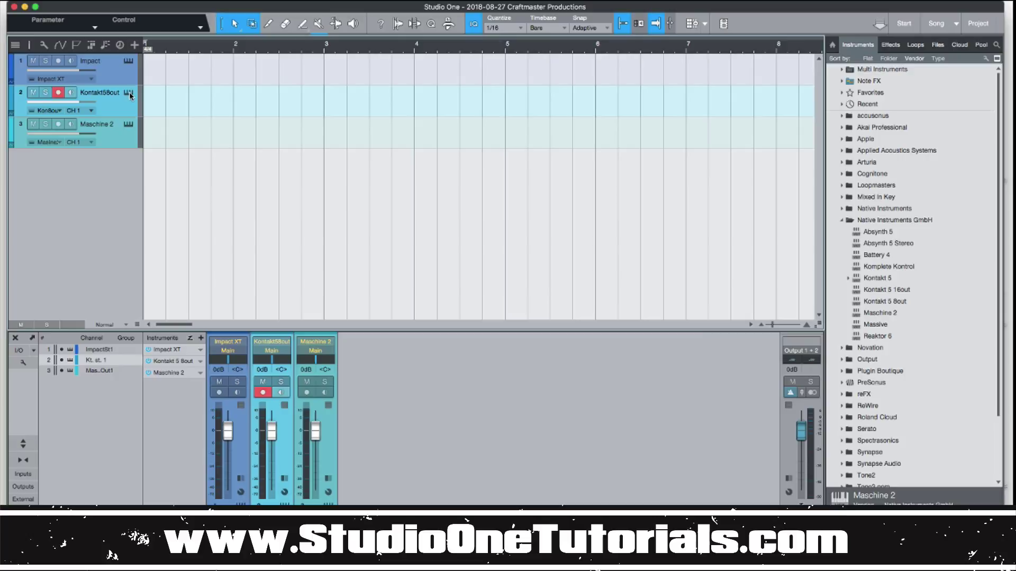
pyautogui.click(128, 92)
pyautogui.click(129, 124)
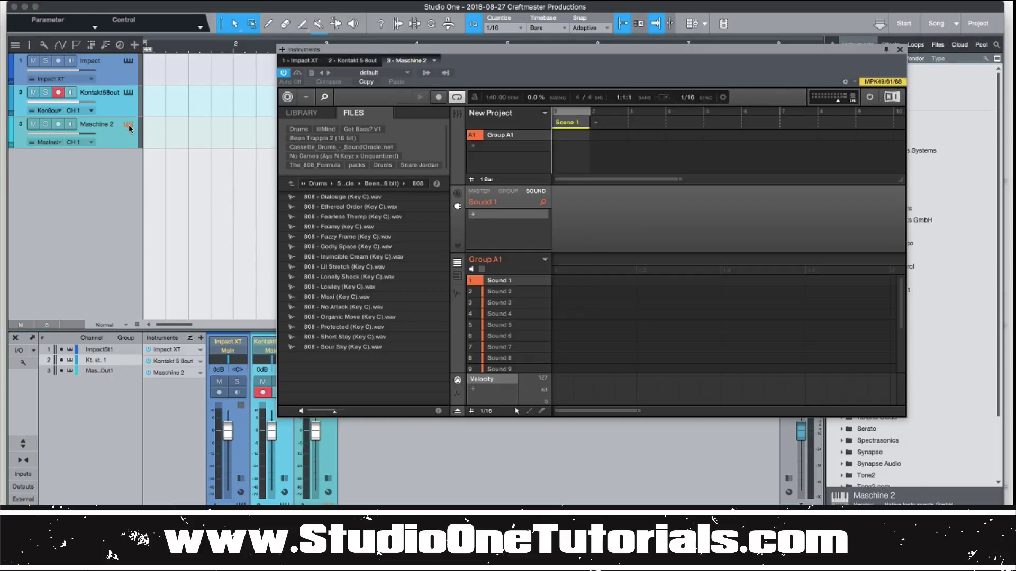
pyautogui.click(899, 49)
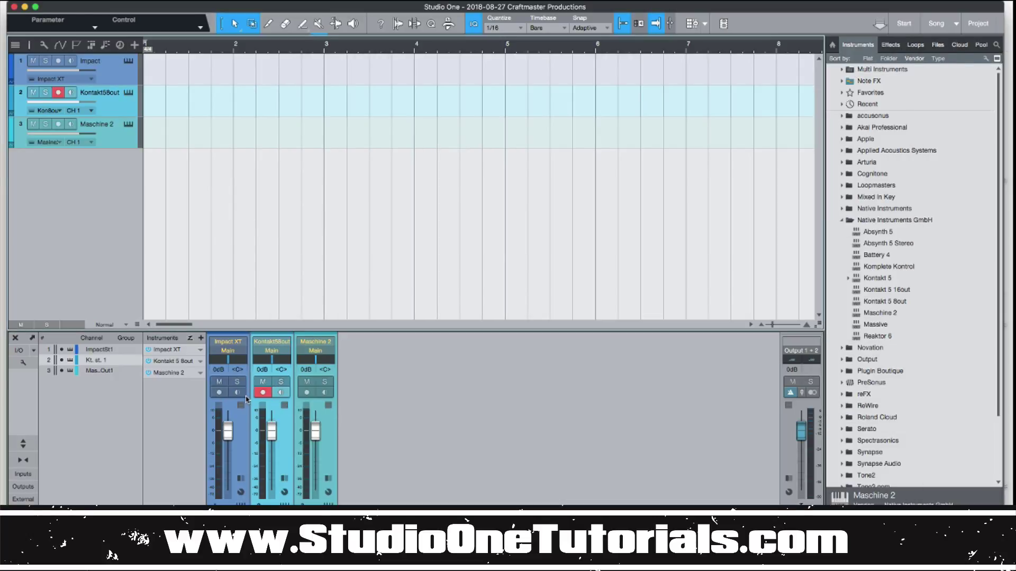
pyautogui.click(200, 351)
pyautogui.click(273, 264)
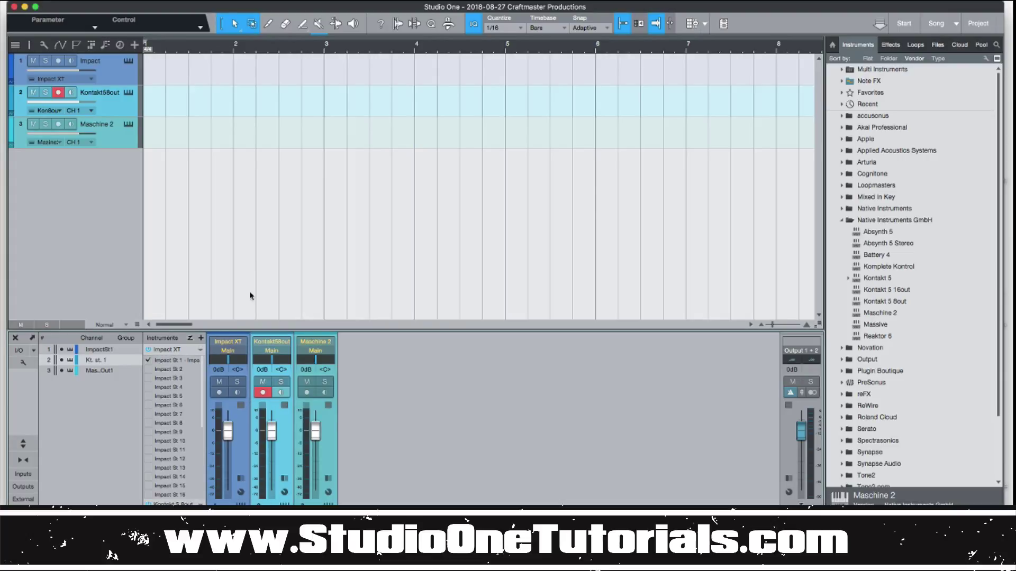
pyautogui.click(200, 350)
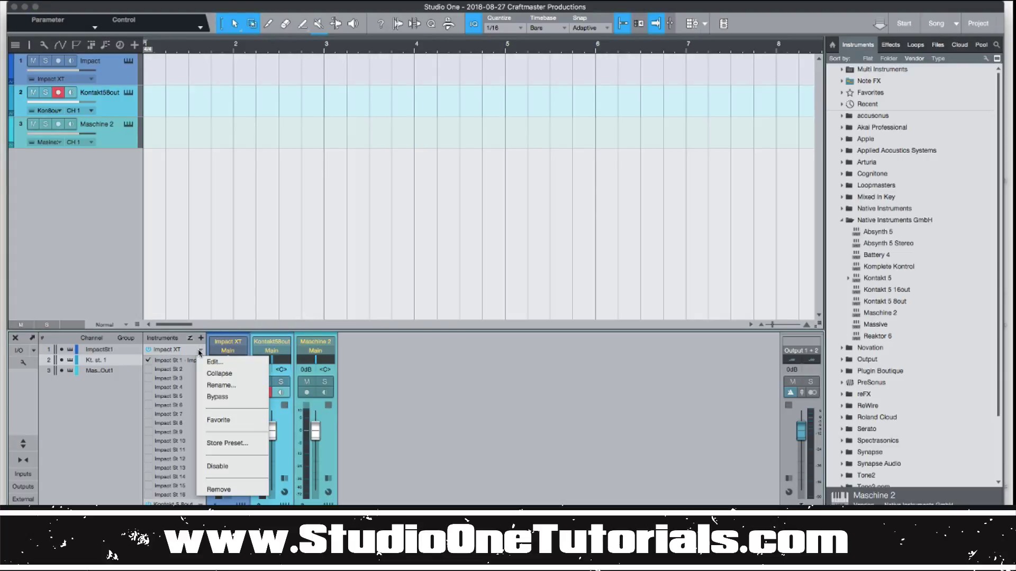
pyautogui.click(233, 377)
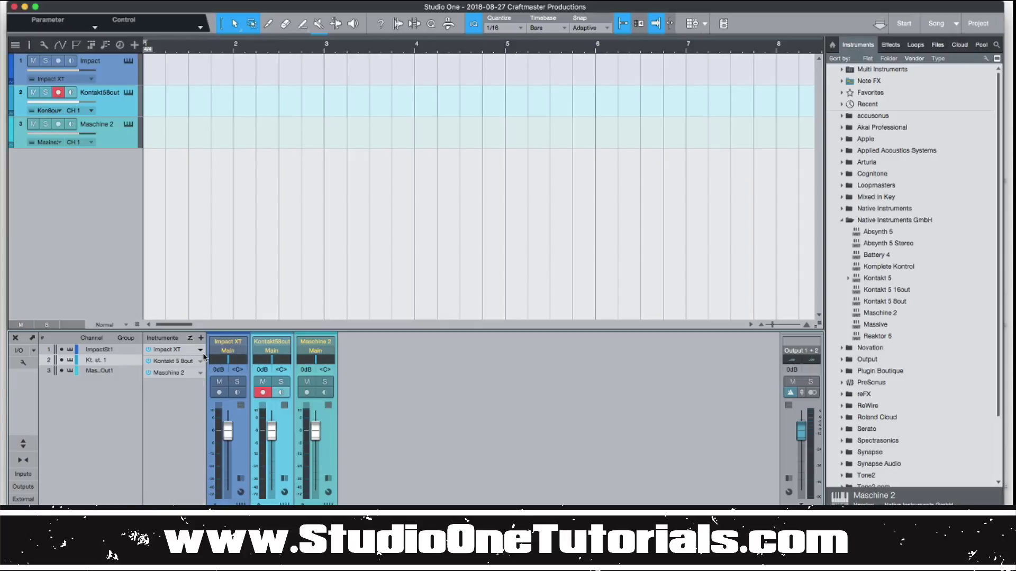
pyautogui.click(201, 351)
pyautogui.click(225, 375)
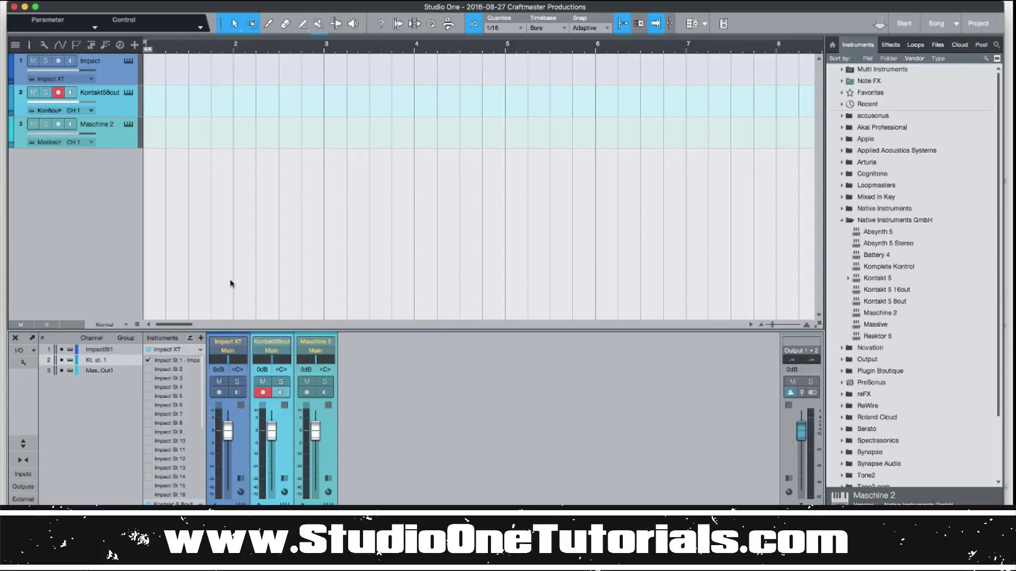
pyautogui.click(200, 350)
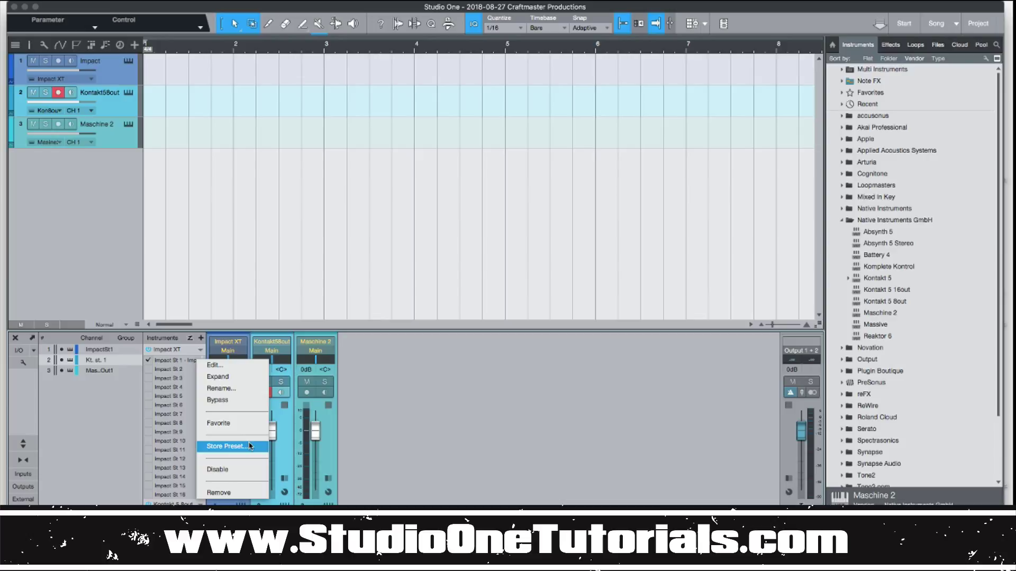
pyautogui.click(219, 493)
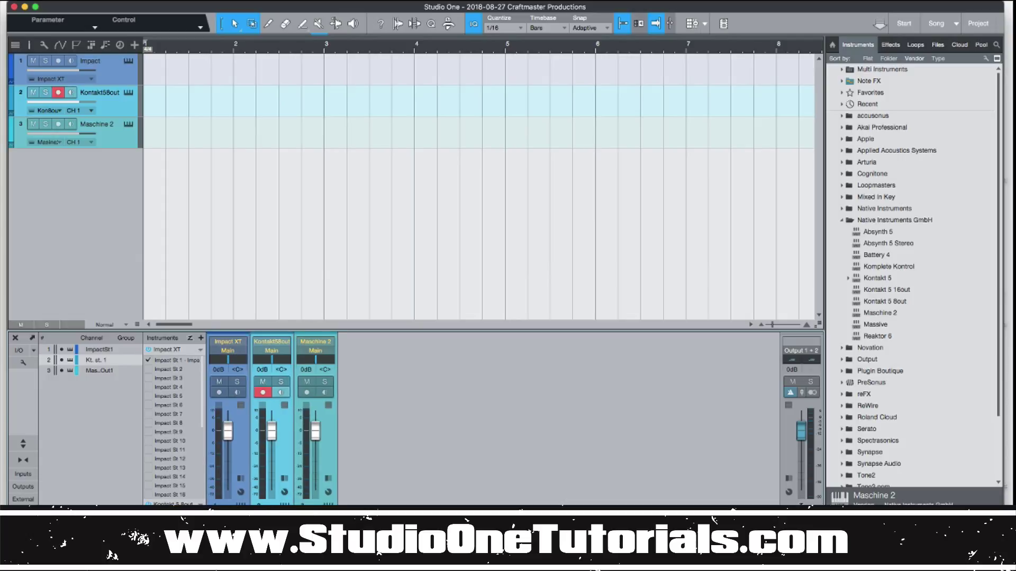
pyautogui.rightClick(195, 438)
pyautogui.press('Escape')
pyautogui.scroll(-5, 195, 439)
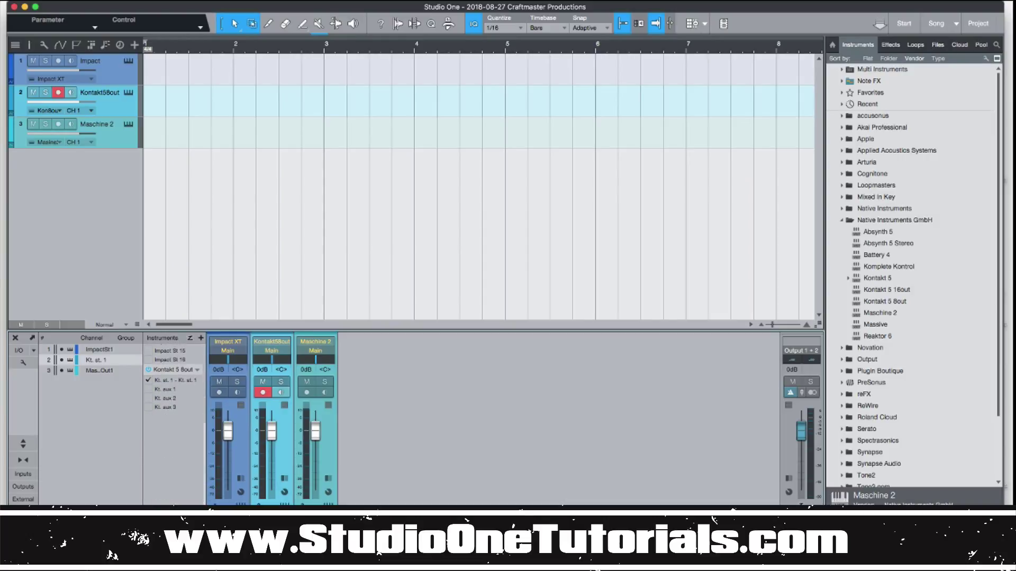
pyautogui.rightClick(200, 373)
pyautogui.click(225, 410)
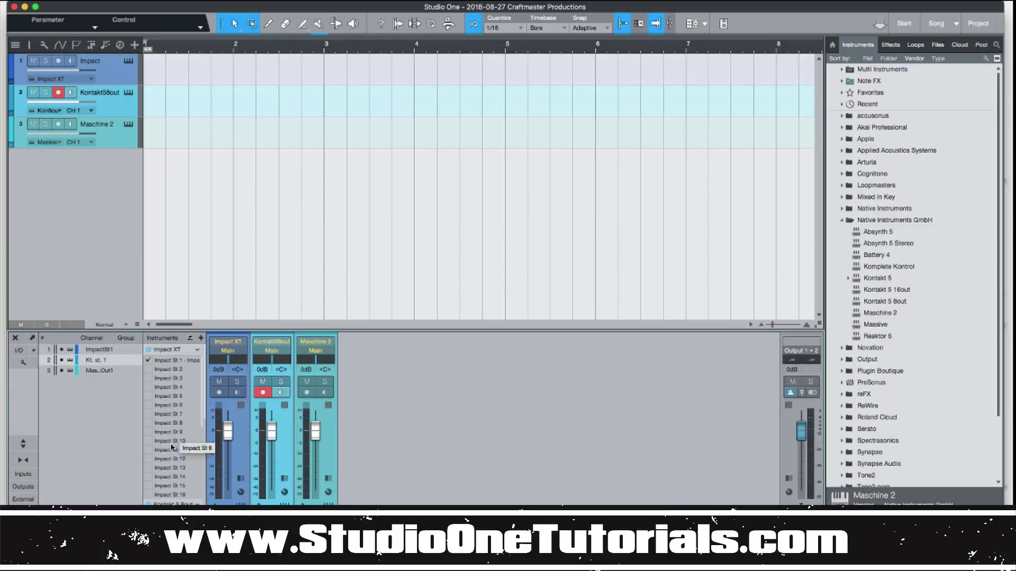
pyautogui.scroll(-5, 172, 450)
pyautogui.scroll(5, 172, 455)
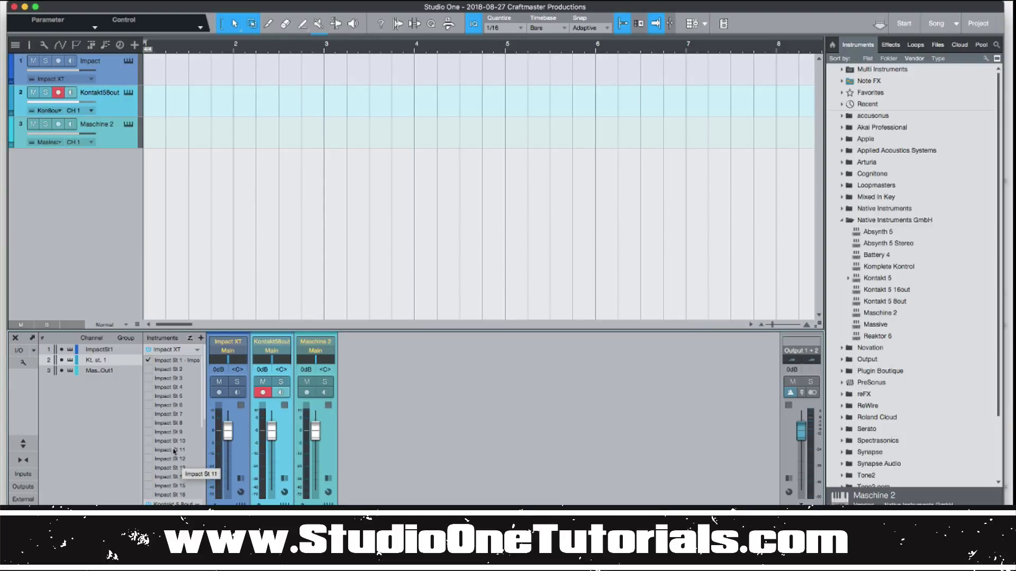
# Step: Give Impact St 2 through St 10 their own mixer channels
pyautogui.click(148, 368)
pyautogui.click(149, 378)
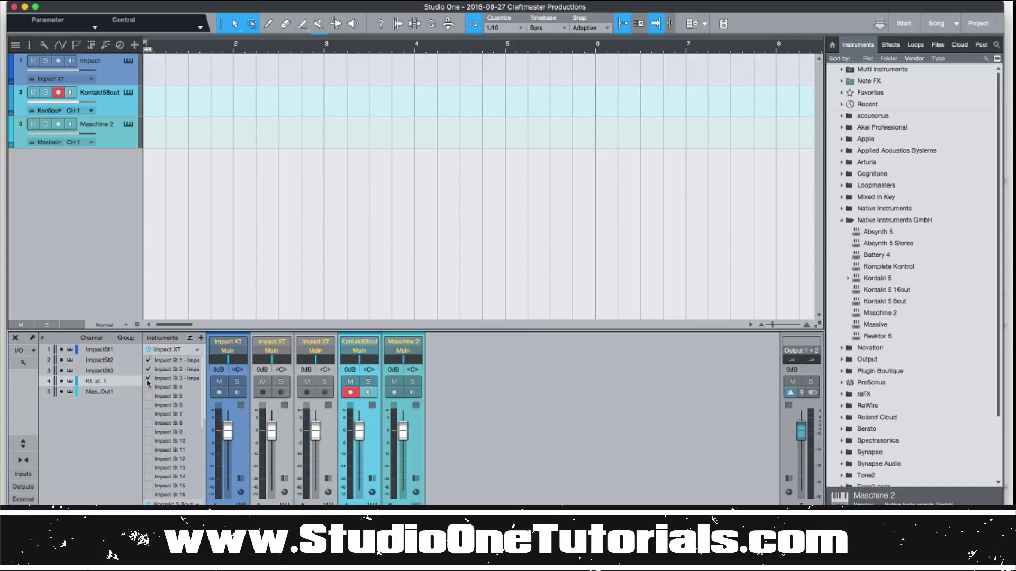
pyautogui.click(148, 387)
pyautogui.click(149, 395)
pyautogui.click(149, 404)
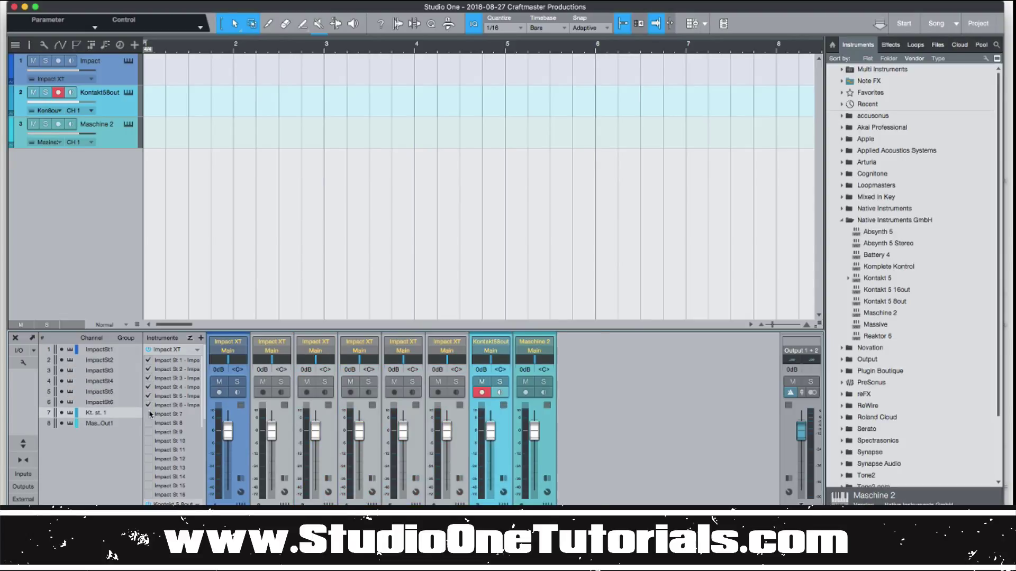
pyautogui.click(148, 413)
pyautogui.click(148, 423)
pyautogui.click(149, 431)
pyautogui.click(149, 441)
# Step: Add channels for Impact St 13–16, leaving St 11–12 off, and make the mixer taller
pyautogui.click(149, 450)
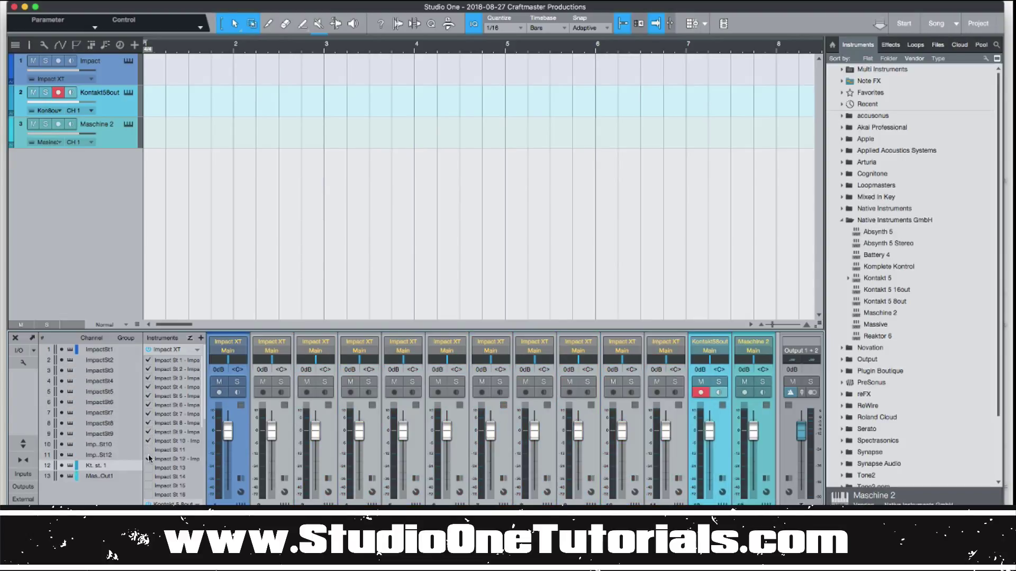
pyautogui.click(149, 458)
pyautogui.click(148, 459)
pyautogui.click(149, 468)
pyautogui.click(149, 477)
pyautogui.click(149, 486)
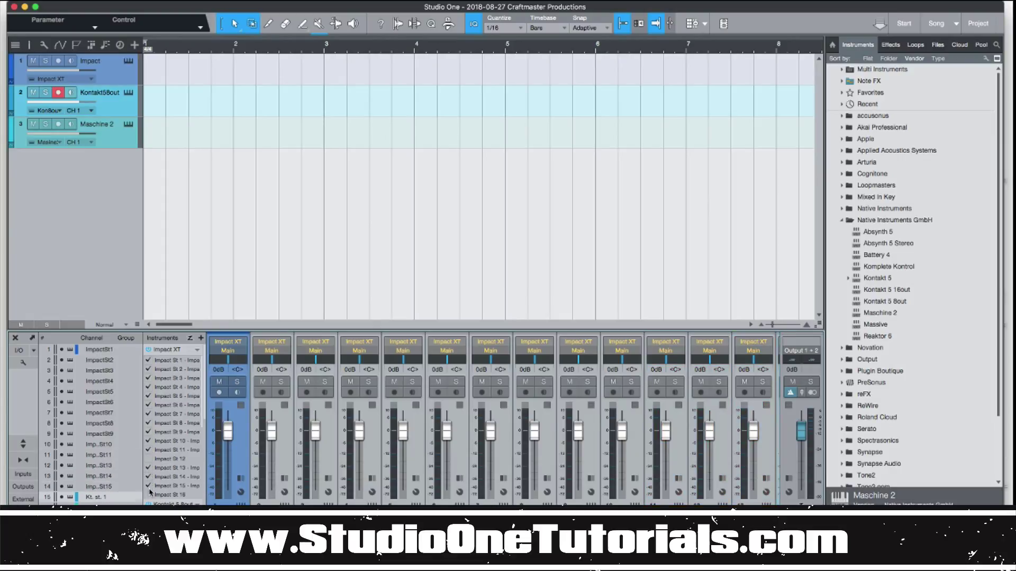
pyautogui.click(149, 495)
pyautogui.click(149, 450)
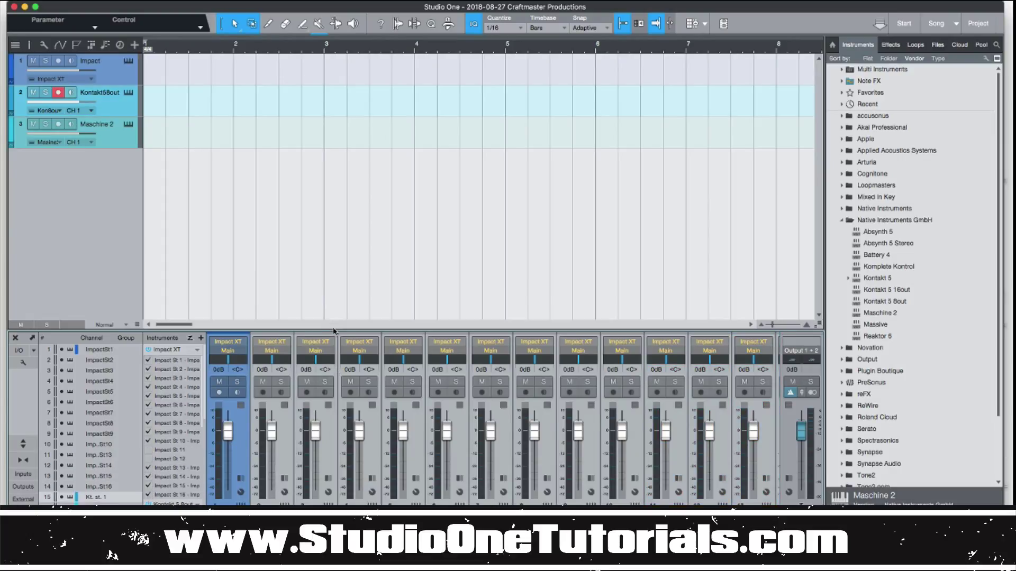
pyautogui.moveTo(338, 332); pyautogui.dragTo(325, 272)
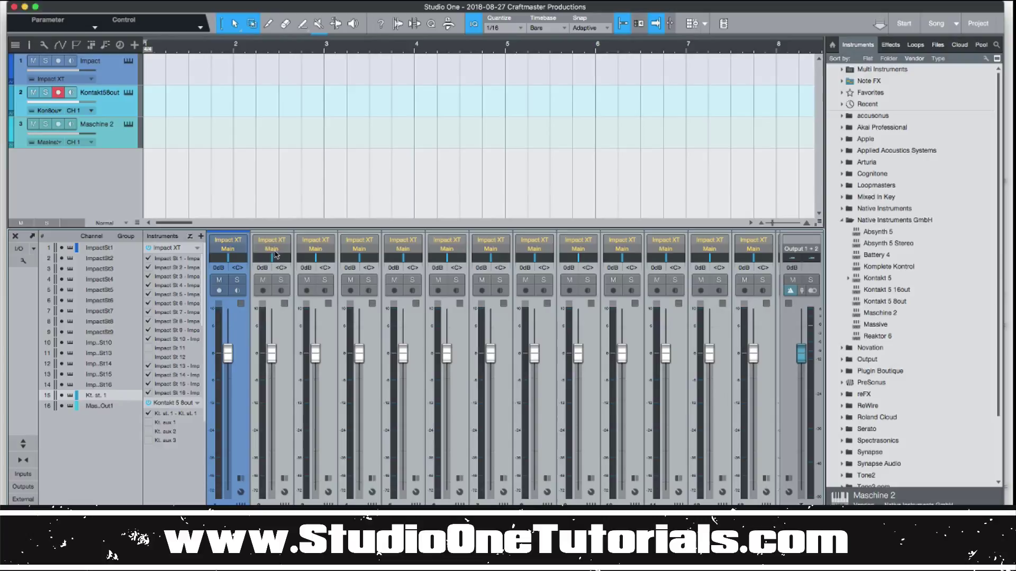
# Step: Select Impact XT channels 2–5 and add Bus 1 fed by them
pyautogui.click(423, 456)
pyautogui.keyDown('shift'); pyautogui.click(286, 447); pyautogui.keyUp('shift')
pyautogui.rightClick(285, 447)
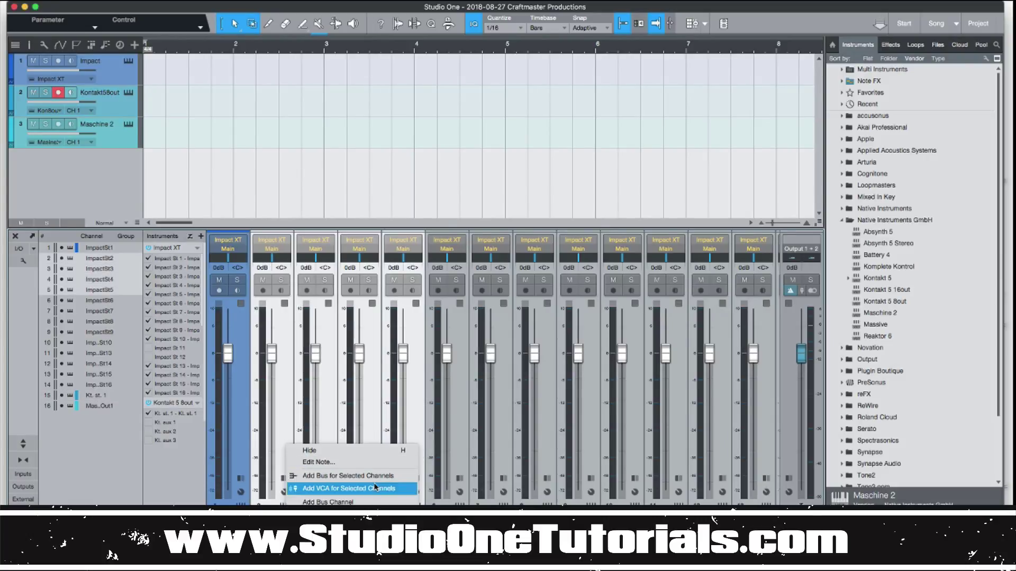
pyautogui.click(376, 476)
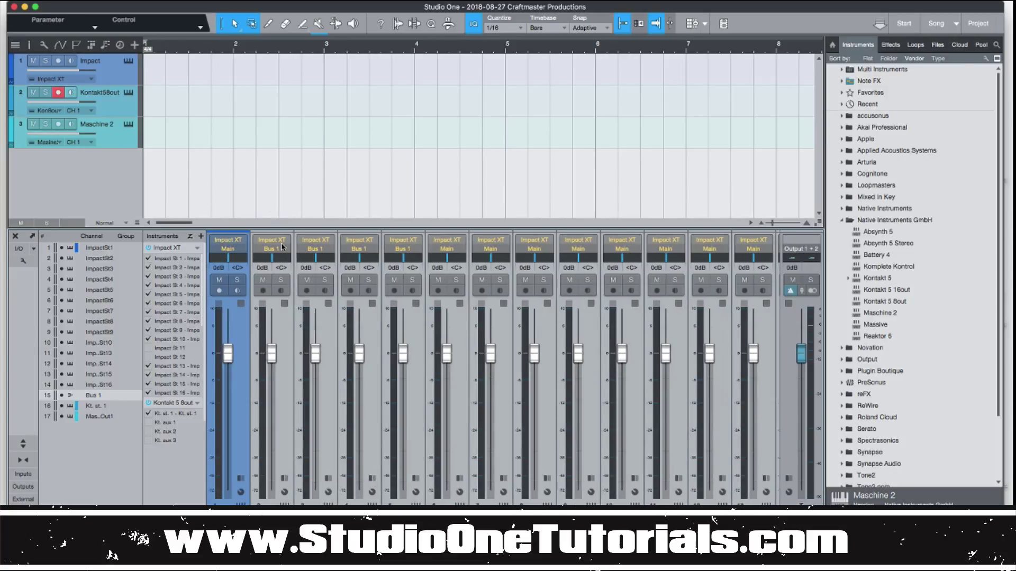
# Step: Expand the mixer to show inserts and sends, then shrink it back to give tracks room
pyautogui.click(22, 444)
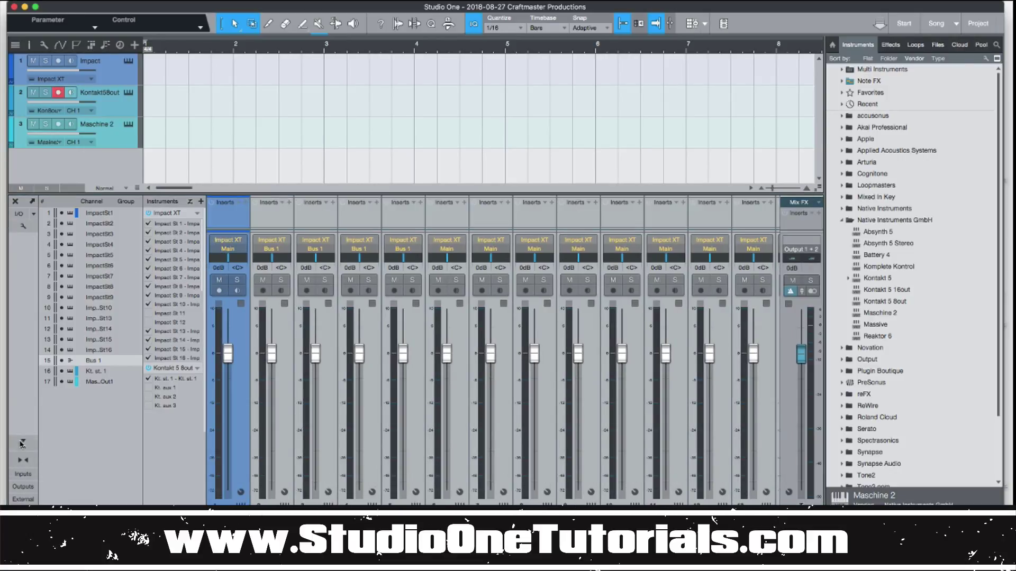
pyautogui.moveTo(352, 193); pyautogui.dragTo(317, 103)
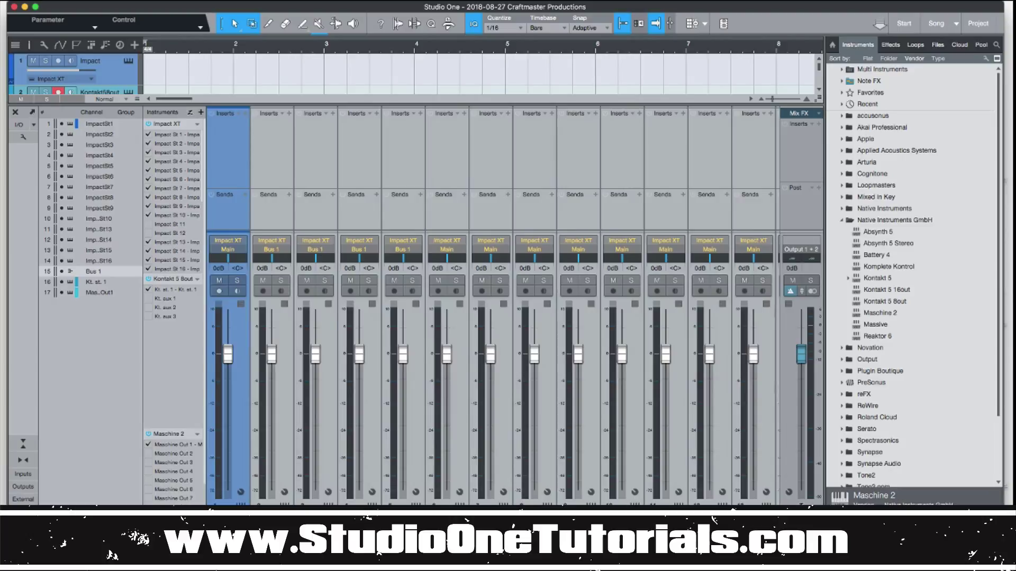
pyautogui.moveTo(370, 105); pyautogui.dragTo(328, 313)
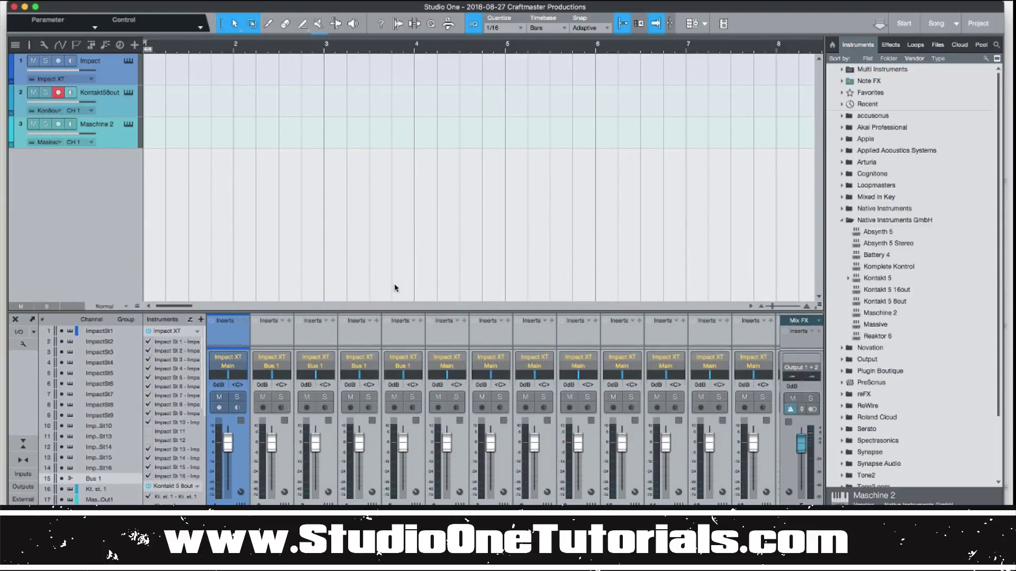
# Step: Select the Maschine 2 track and briefly check its plugin window
pyautogui.click(122, 131)
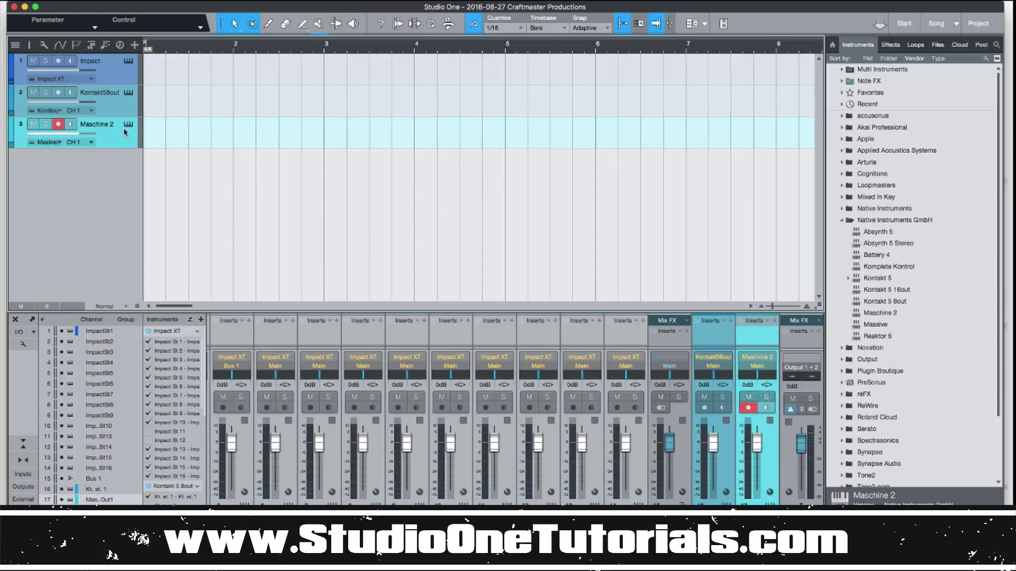
pyautogui.click(128, 124)
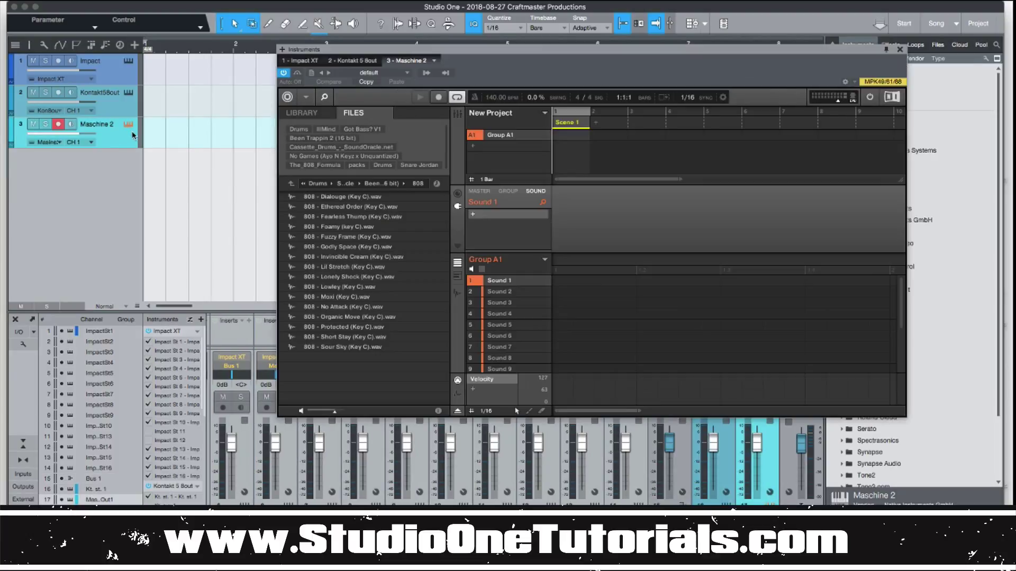
pyautogui.click(900, 49)
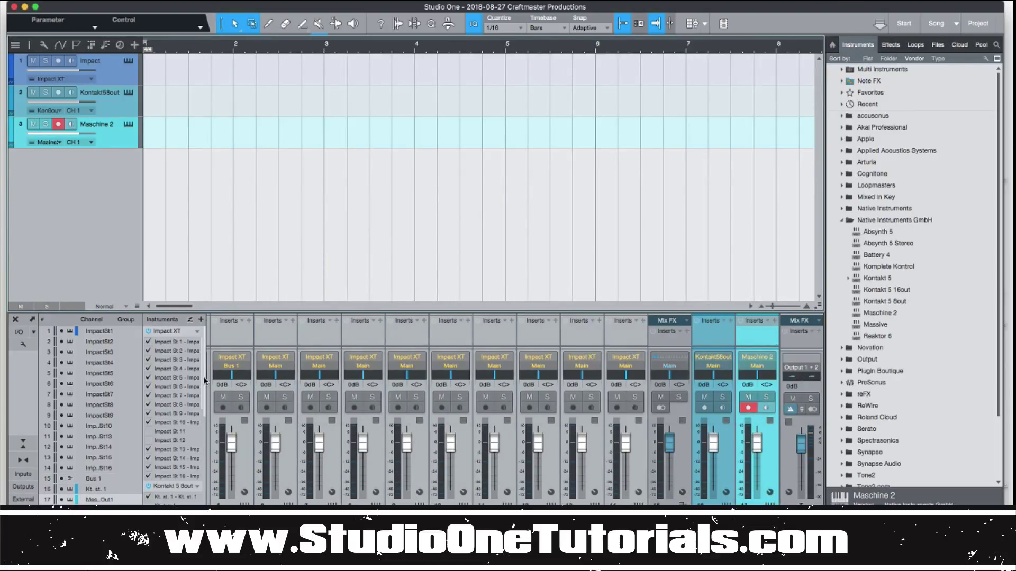
# Step: Activate Maschine Out 2–13 as separate mixer channels
pyautogui.click(148, 400)
pyautogui.click(148, 410)
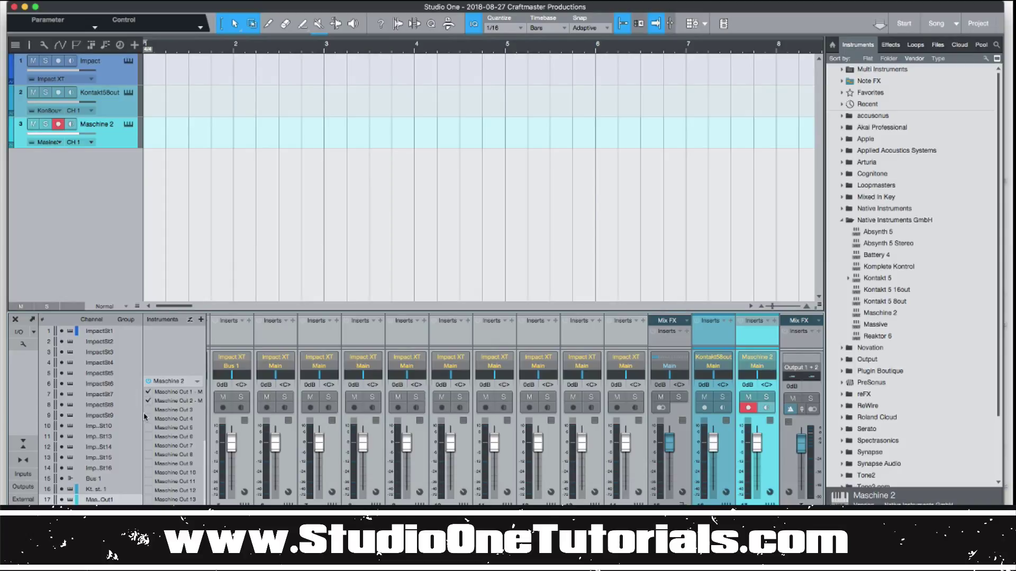
pyautogui.click(148, 428)
pyautogui.click(148, 436)
pyautogui.click(148, 419)
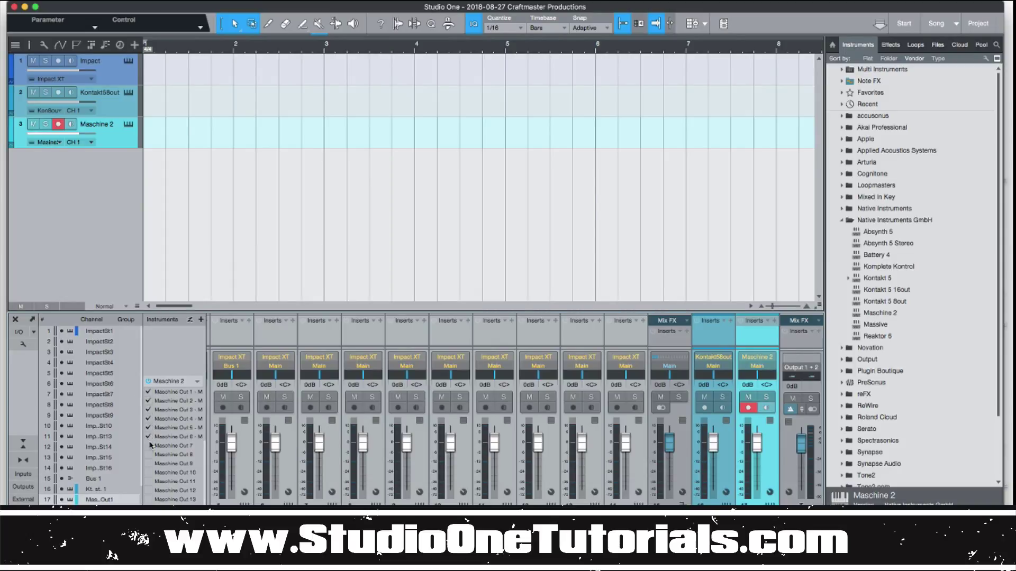
pyautogui.click(148, 445)
pyautogui.click(148, 464)
pyautogui.click(148, 473)
pyautogui.click(148, 455)
pyautogui.click(149, 481)
pyautogui.click(148, 491)
pyautogui.click(148, 499)
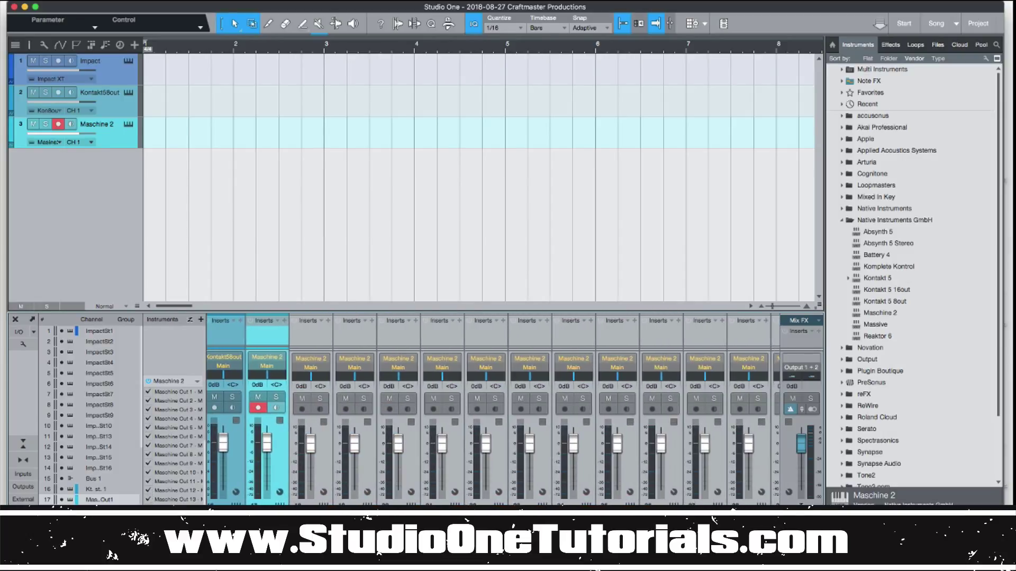
# Step: Select the new Maschine output channels and add Bus 2 fed by them
pyautogui.click(322, 484)
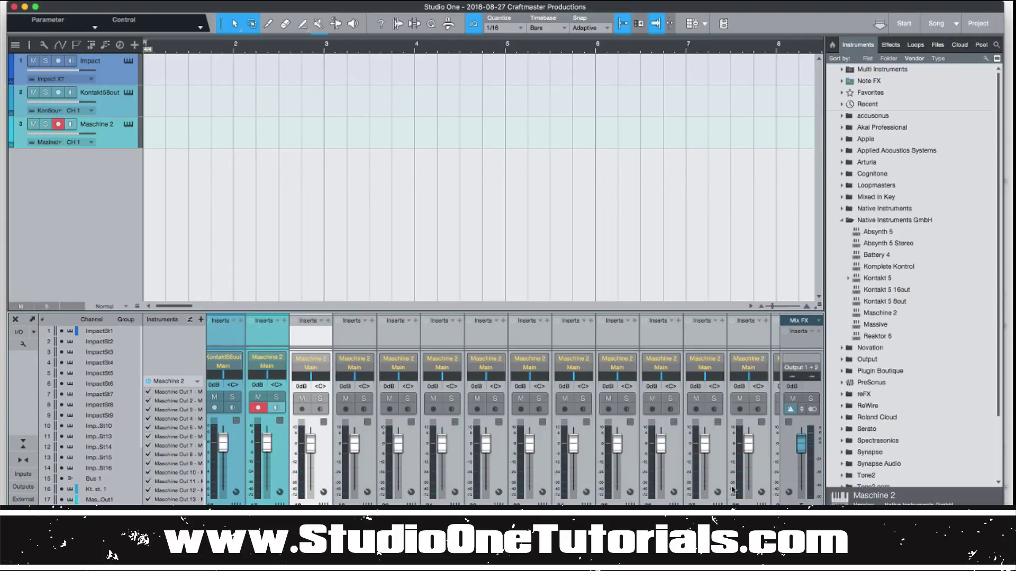
pyautogui.keyDown('shift'); pyautogui.click(758, 481); pyautogui.keyUp('shift')
pyautogui.rightClick(758, 480)
pyautogui.press('Escape')
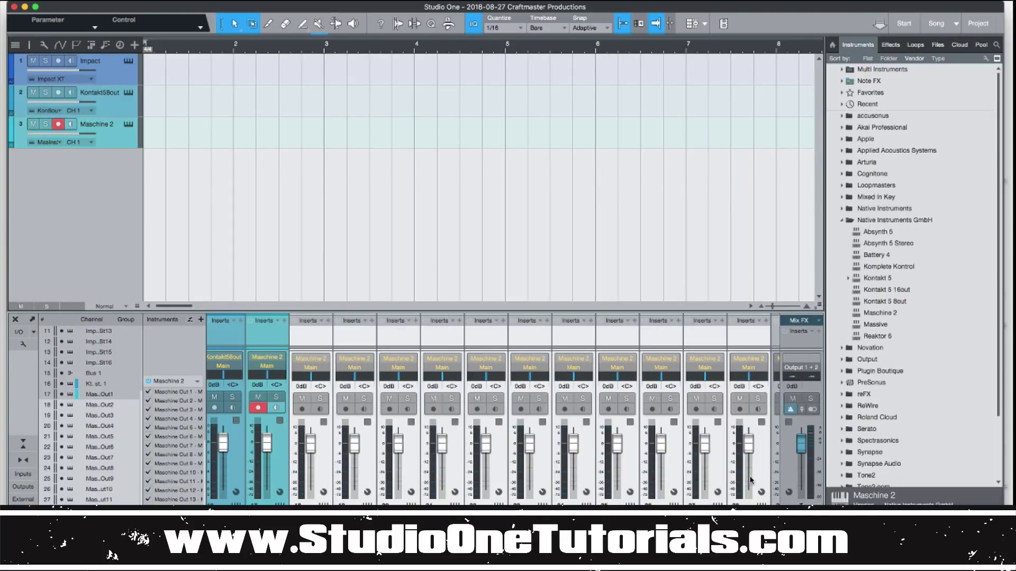
pyautogui.rightClick(764, 463)
pyautogui.click(783, 491)
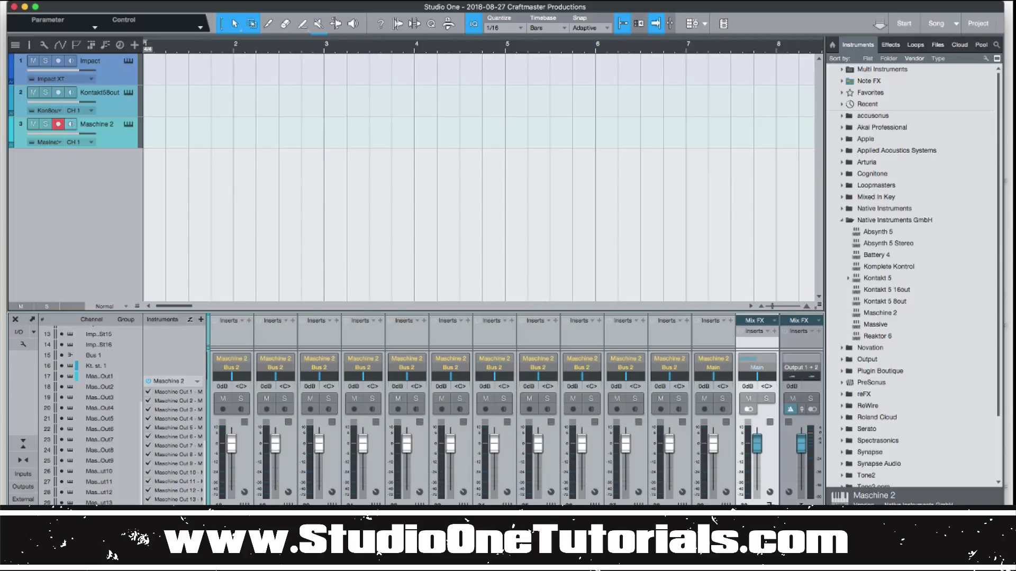
# Step: Open the Kontakt 5 8out plugin, move it aside, and detach it as a floating window
pyautogui.click(127, 94)
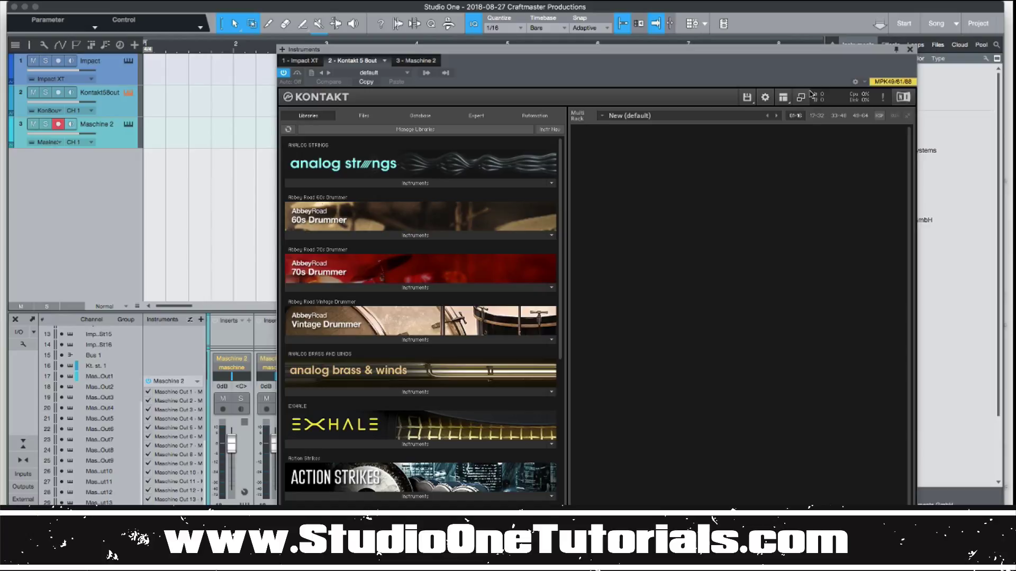
pyautogui.moveTo(709, 71); pyautogui.dragTo(1005, 76)
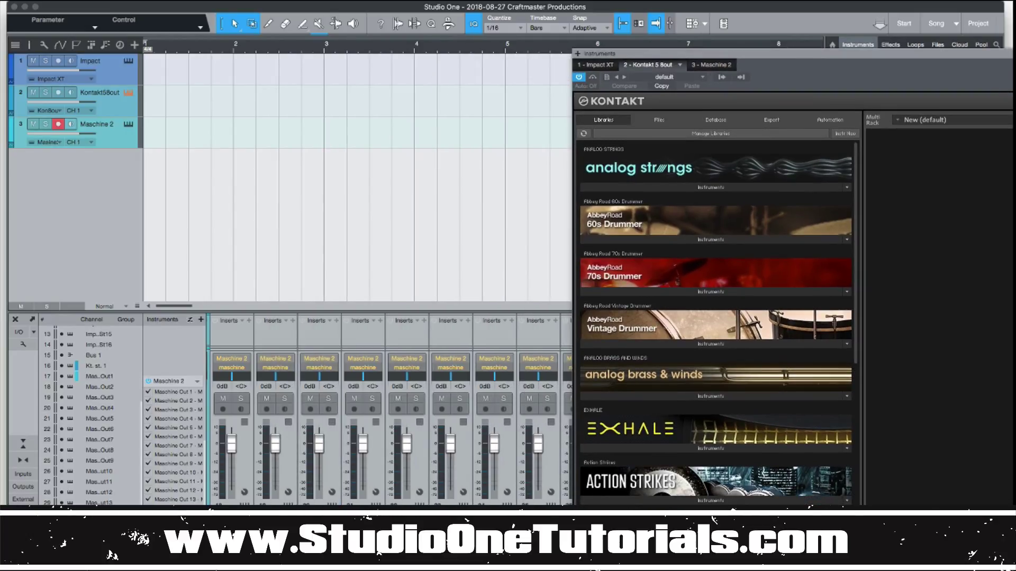
pyautogui.hscroll(-5, 370, 423)
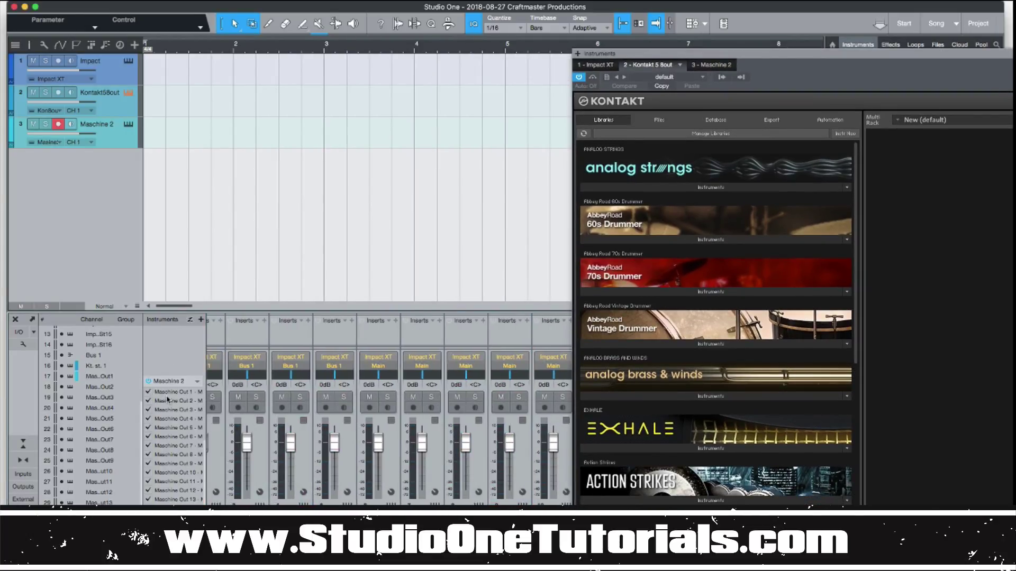
pyautogui.scroll(5, 204, 454)
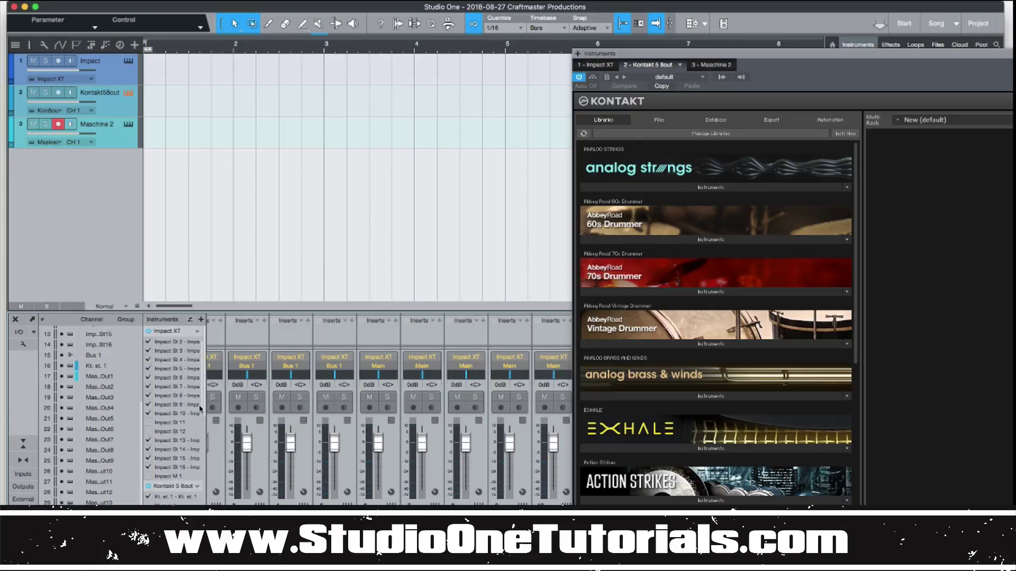
pyautogui.scroll(-5, 200, 408)
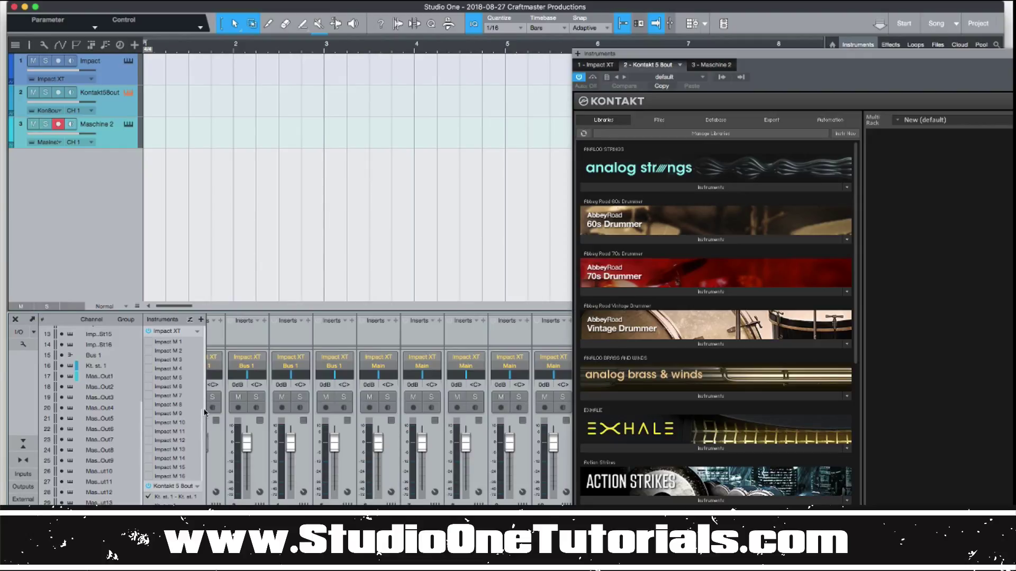
pyautogui.moveTo(207, 438); pyautogui.dragTo(202, 472)
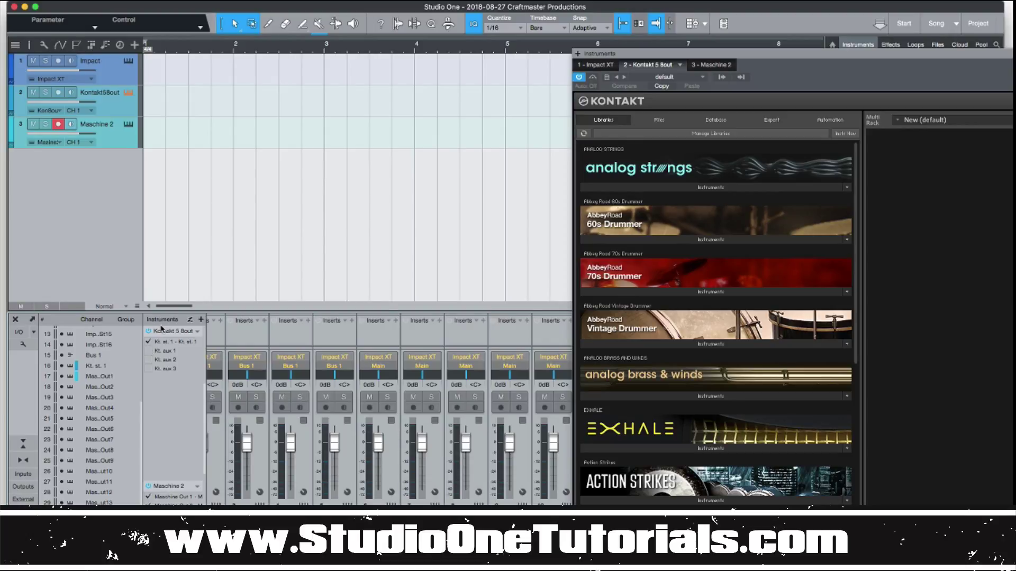
pyautogui.click(946, 56)
pyautogui.moveTo(671, 15); pyautogui.dragTo(697, 27)
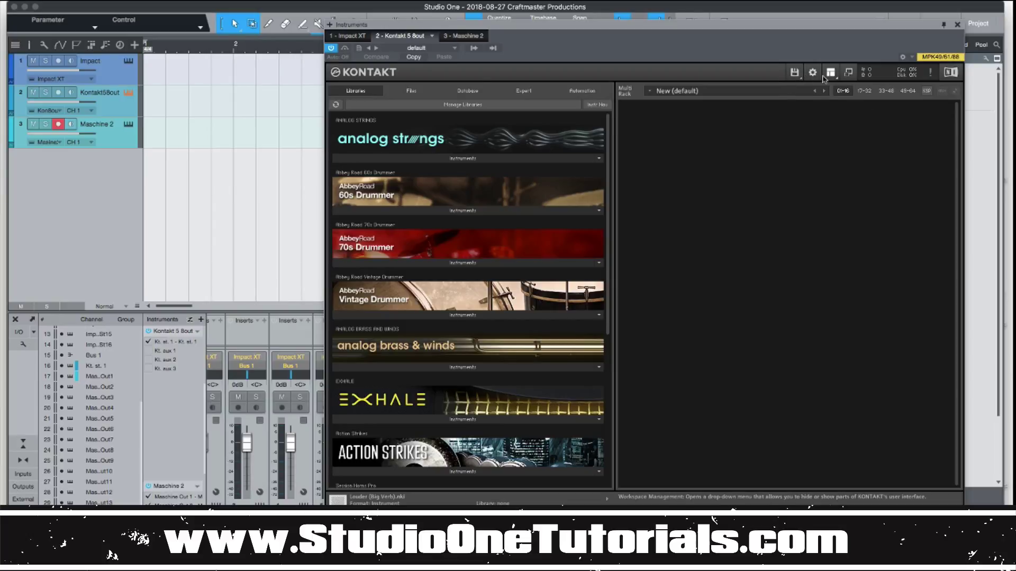
# Step: In Kontakt's Outputs section, add 16 new outputs with 2 channels each
pyautogui.click(827, 76)
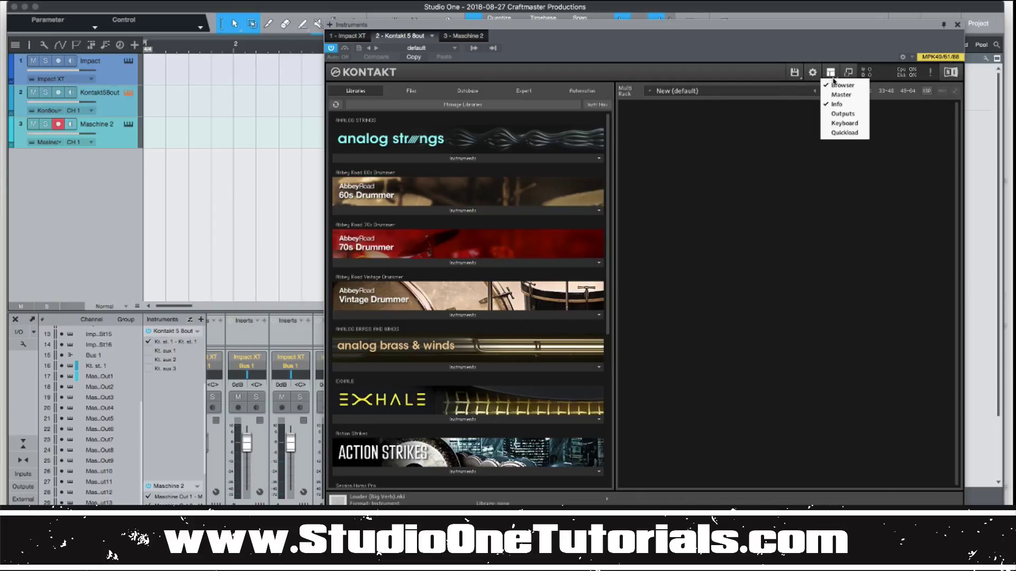
pyautogui.click(847, 114)
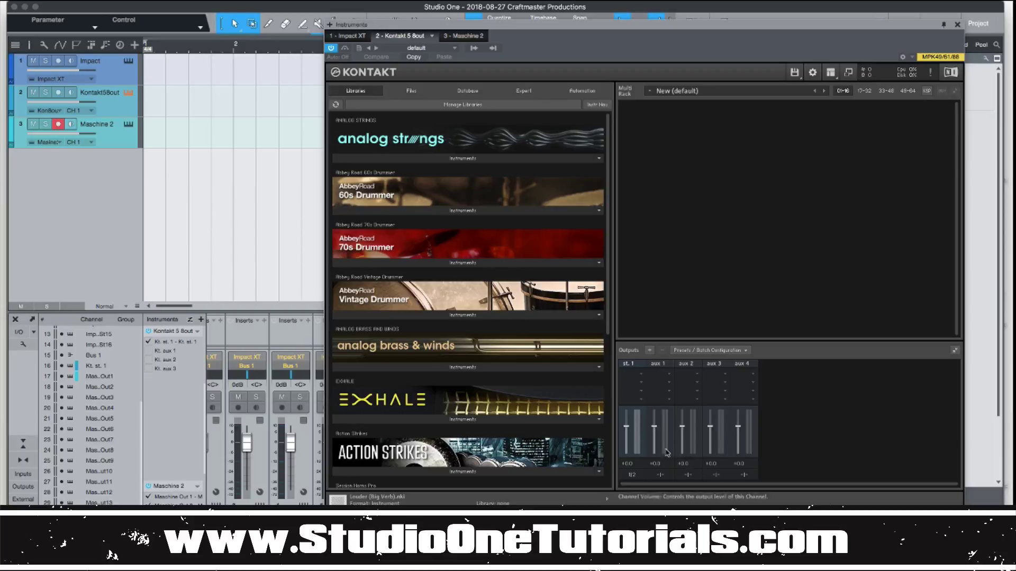
pyautogui.click(649, 350)
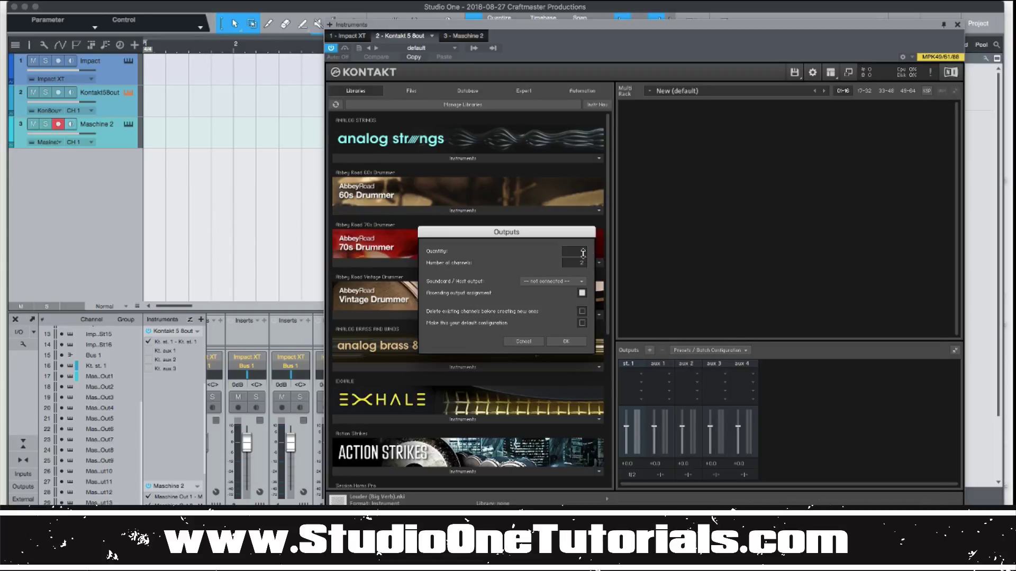
pyautogui.write('2')
pyautogui.moveTo(587, 241)
pyautogui.mouseDown()
pyautogui.moveTo(593, 217)
pyautogui.moveTo(584, 247)
pyautogui.moveTo(587, 220)
pyautogui.moveTo(586, 237)
pyautogui.mouseUp()
pyautogui.click(579, 344)
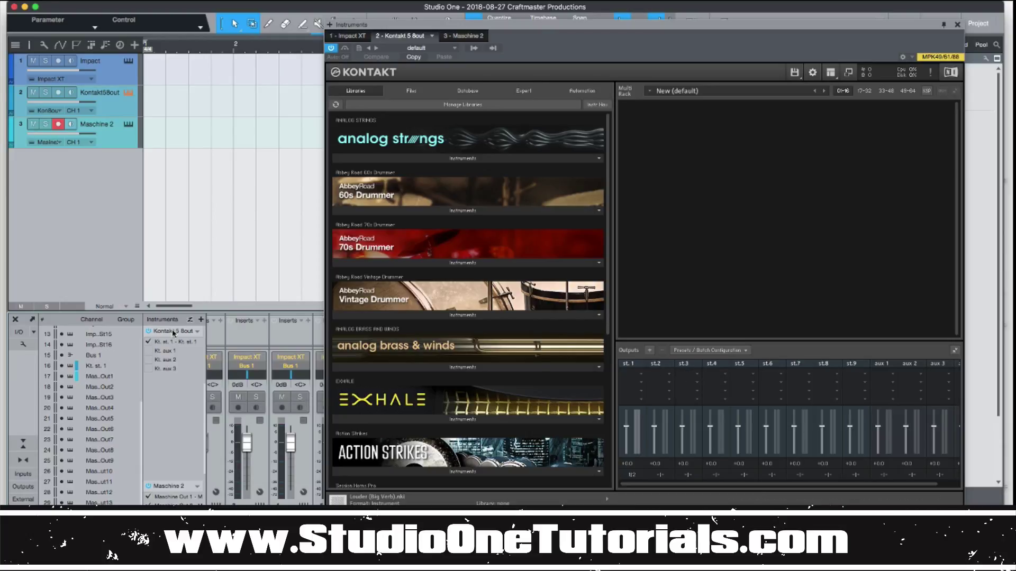
# Step: Expand and collapse the Kontakt and Maschine 2 entries in the Instruments list
pyautogui.rightClick(199, 332)
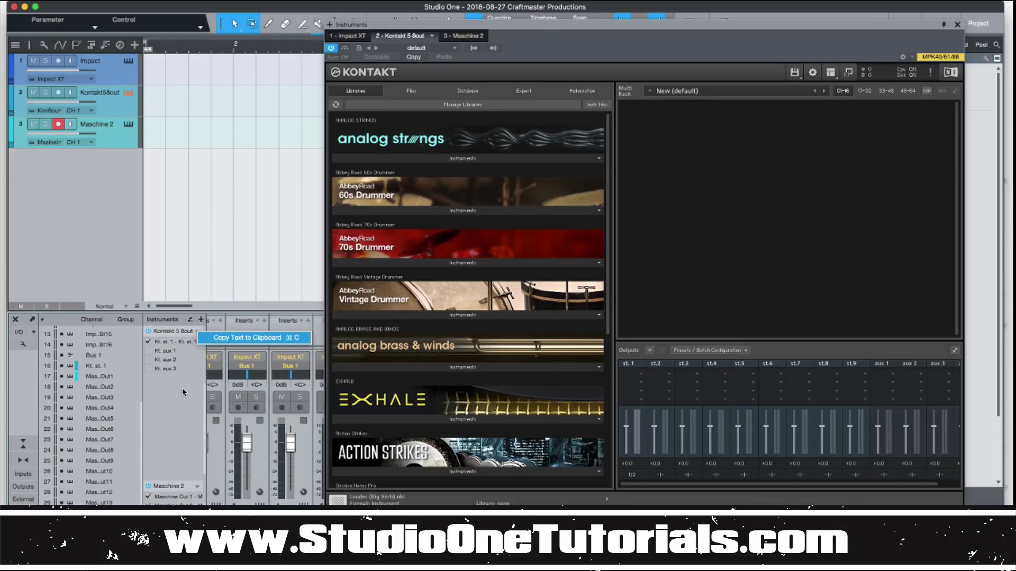
pyautogui.click(183, 392)
pyautogui.rightClick(200, 332)
pyautogui.click(223, 362)
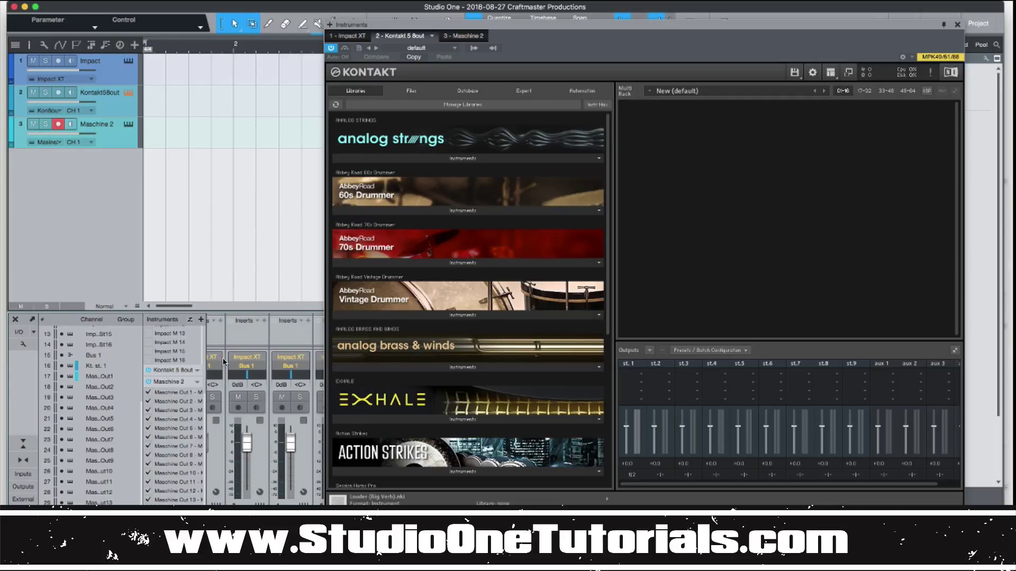
pyautogui.rightClick(196, 378)
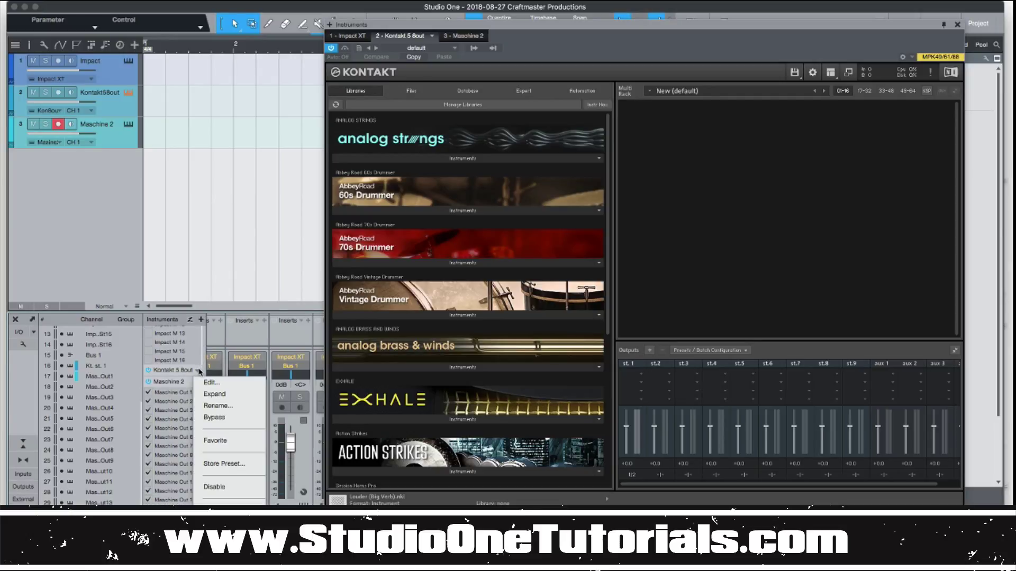
pyautogui.click(239, 402)
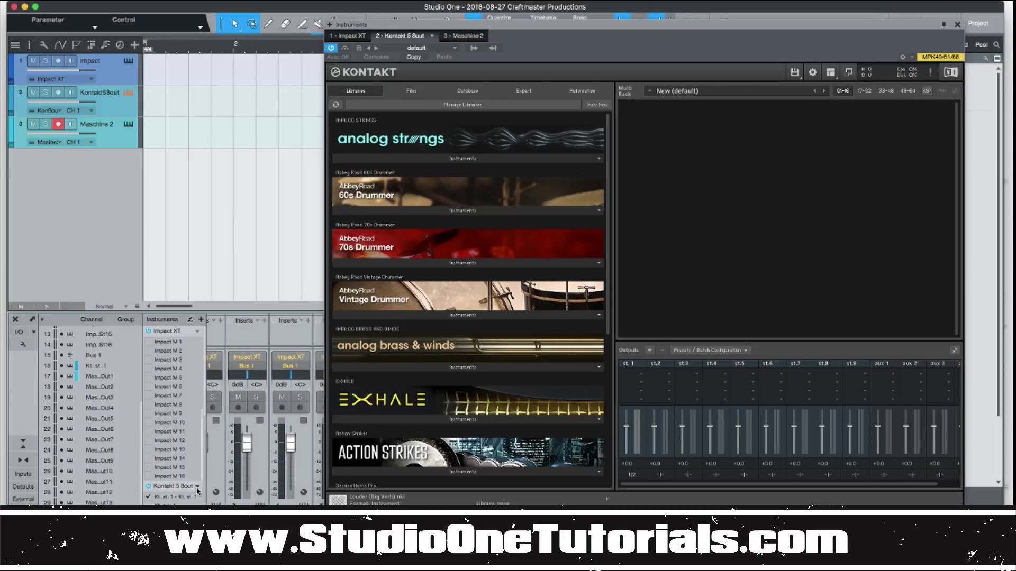
pyautogui.rightClick(198, 488)
pyautogui.click(218, 360)
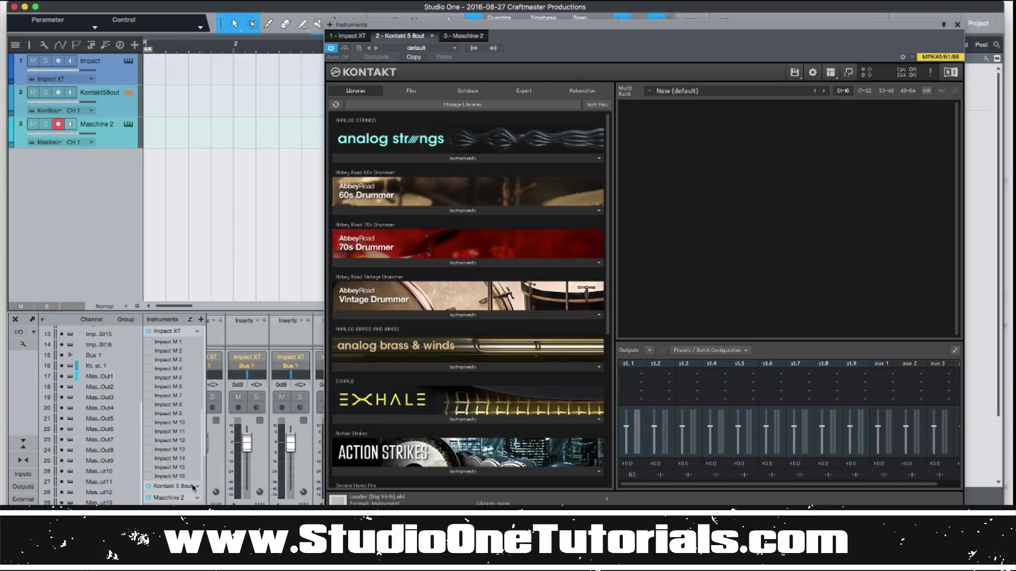
pyautogui.rightClick(197, 497)
pyautogui.click(197, 499)
pyautogui.click(198, 500)
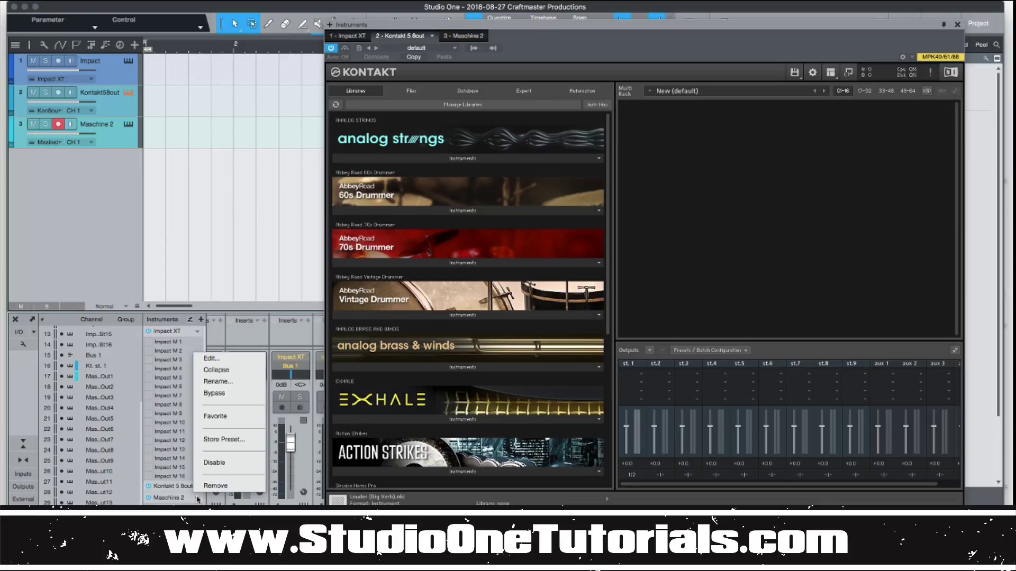
pyautogui.click(215, 375)
# Step: Fold away Impact XT's 16 outputs and show Kontakt's individual outputs
pyautogui.rightClick(203, 337)
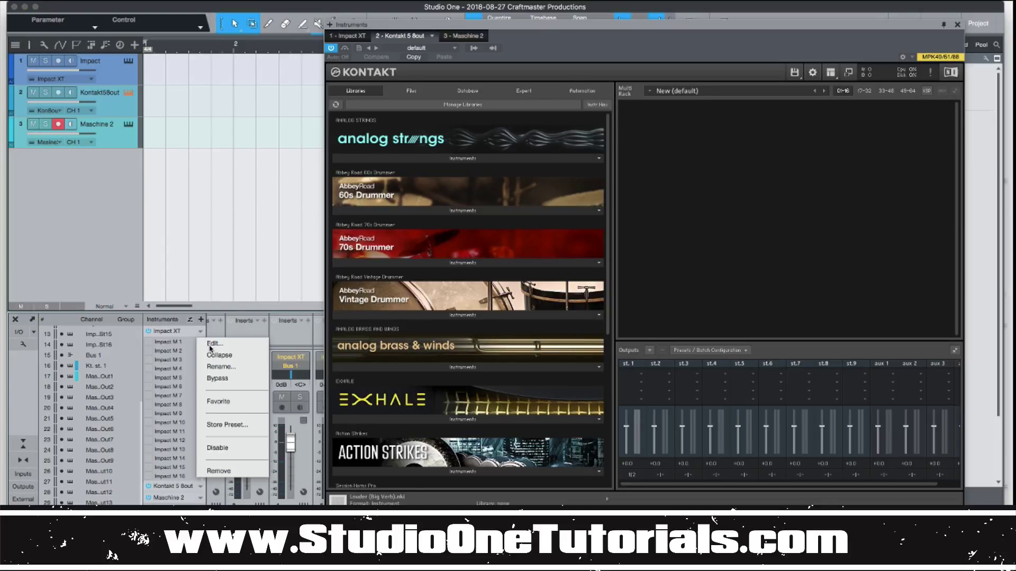
pyautogui.click(220, 356)
pyautogui.click(200, 356)
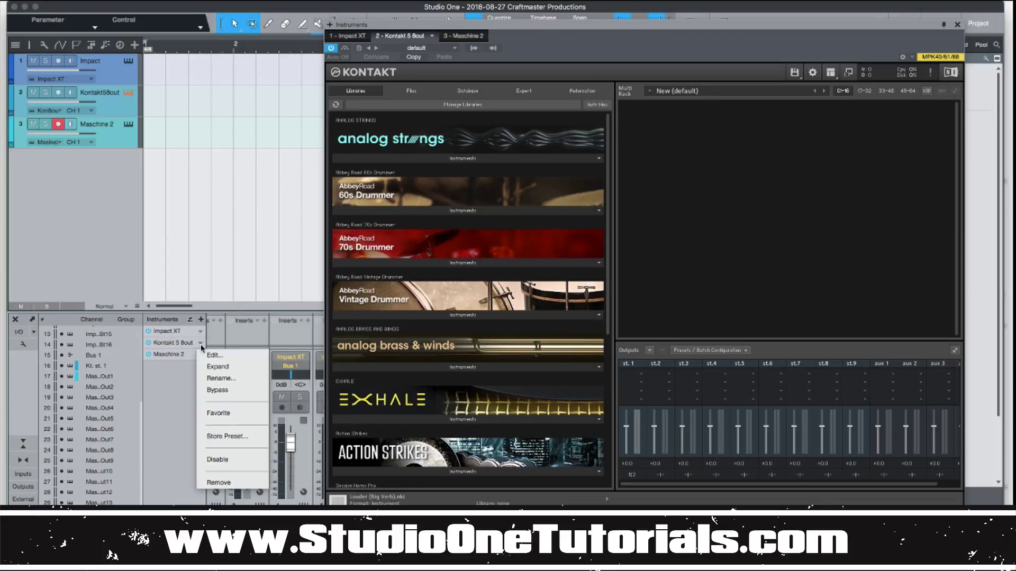
pyautogui.click(234, 370)
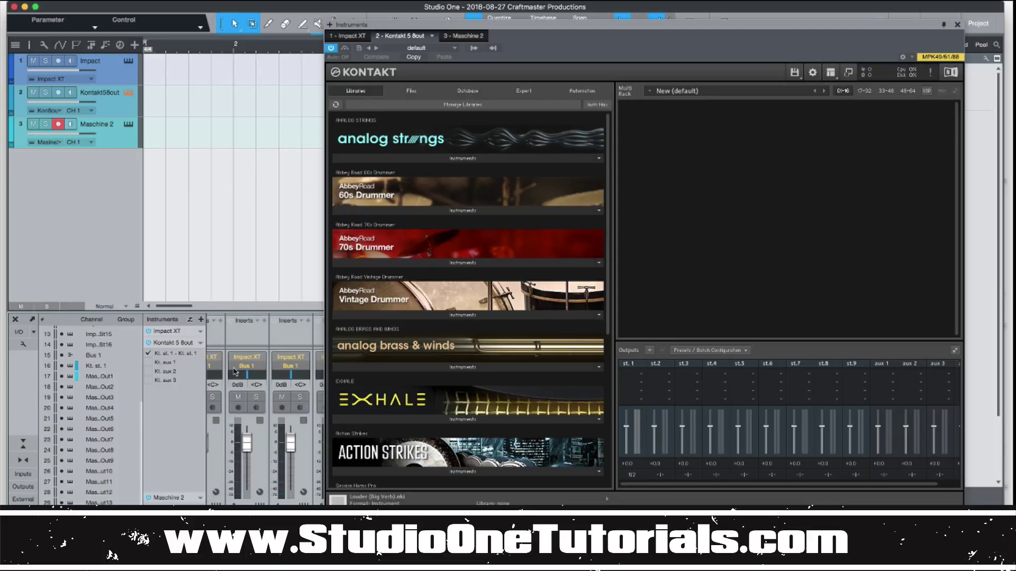
# Step: Trial-toggle Kt. st. 1 and aux 1–3, then shrink Kontakt's Outputs section to enlarge the rack
pyautogui.click(149, 353)
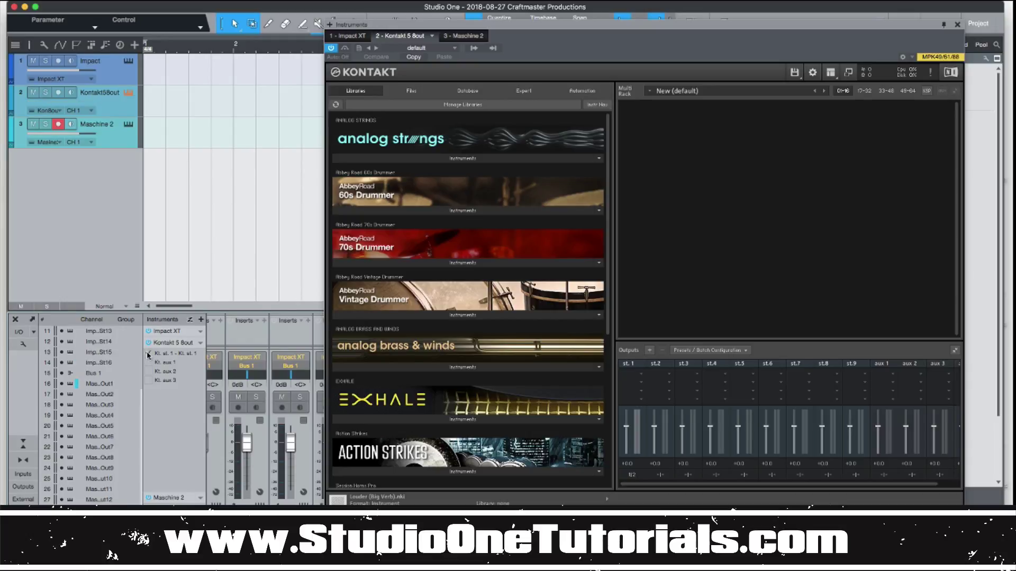
pyautogui.click(148, 362)
pyautogui.click(148, 372)
pyautogui.click(149, 380)
pyautogui.click(149, 362)
pyautogui.click(148, 353)
pyautogui.click(200, 343)
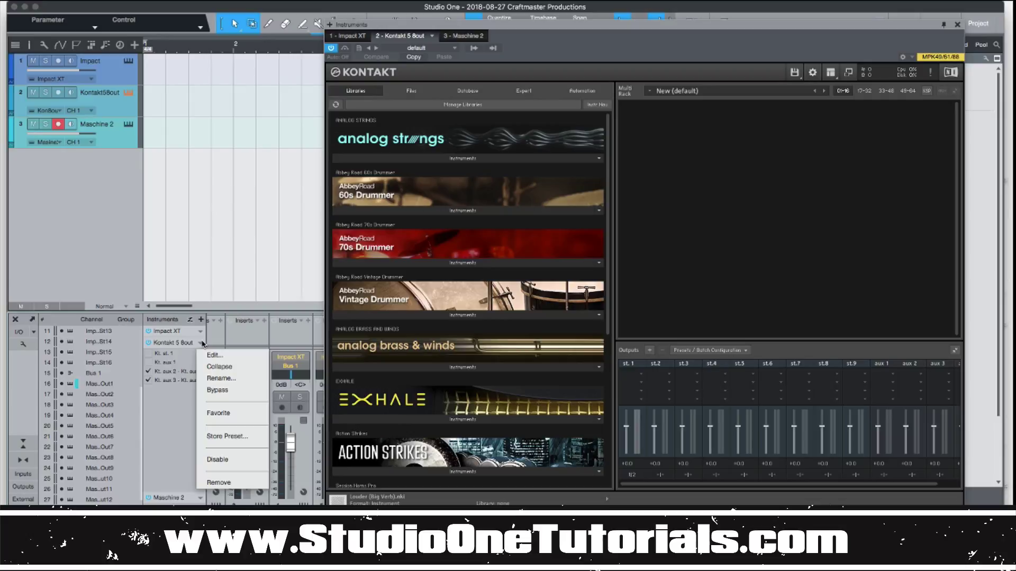
pyautogui.click(219, 367)
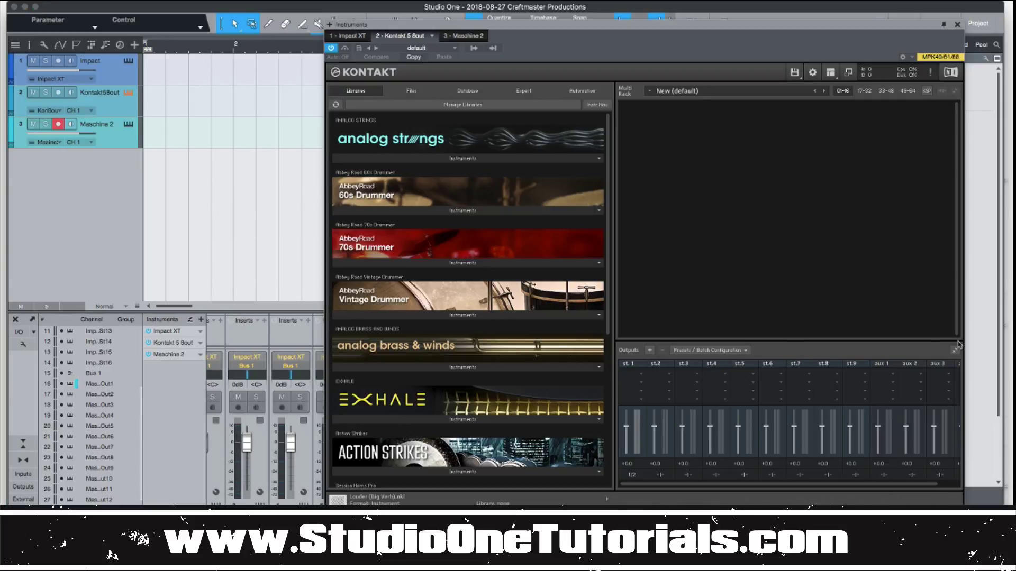
pyautogui.moveTo(959, 344); pyautogui.dragTo(951, 379)
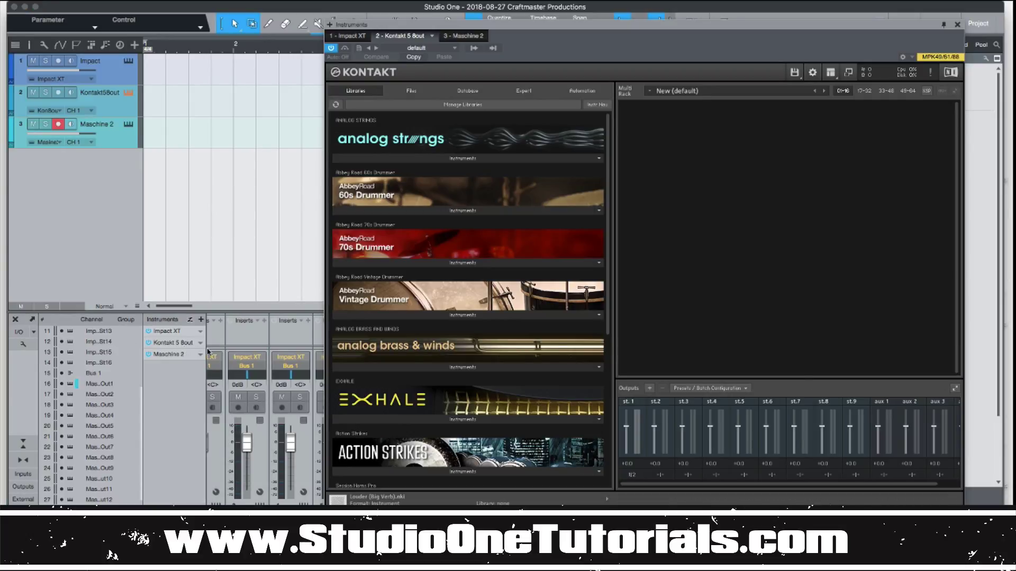
pyautogui.click(201, 354)
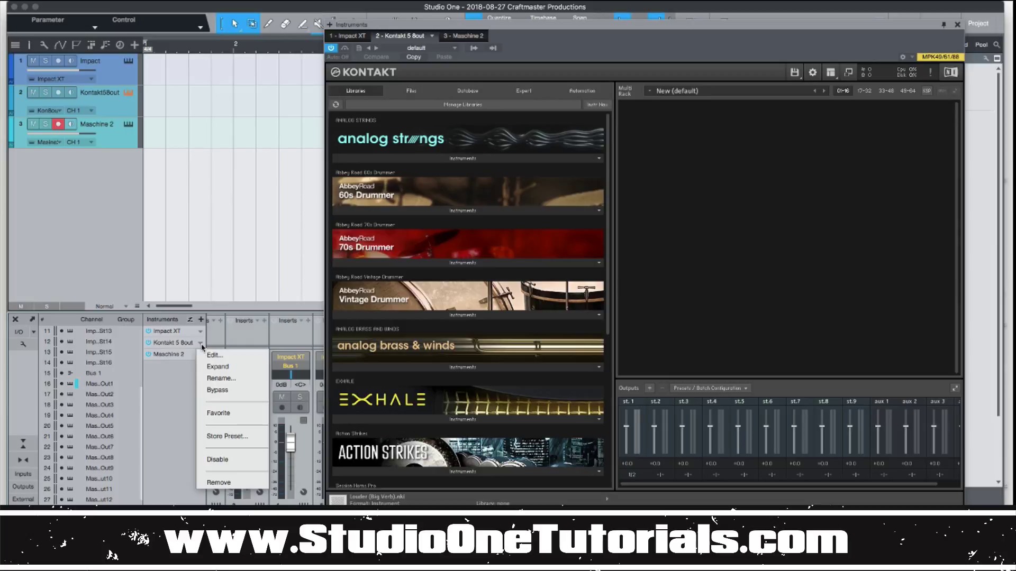
pyautogui.click(235, 368)
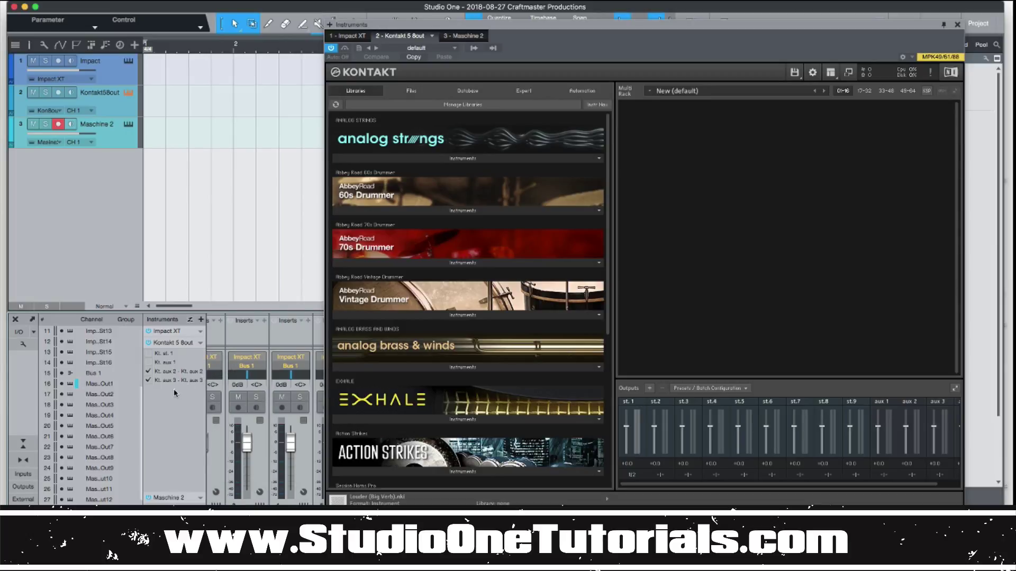
# Step: Enable Kt. st. 1 and Kt. aux 1–3 as mixer channels and open st.2's channel settings
pyautogui.click(149, 363)
pyautogui.click(149, 353)
pyautogui.click(149, 353)
pyautogui.click(149, 372)
pyautogui.click(150, 381)
pyautogui.click(149, 363)
pyautogui.click(148, 353)
pyautogui.click(149, 353)
pyautogui.click(149, 354)
pyautogui.click(148, 362)
pyautogui.click(149, 371)
pyautogui.click(148, 380)
pyautogui.click(661, 475)
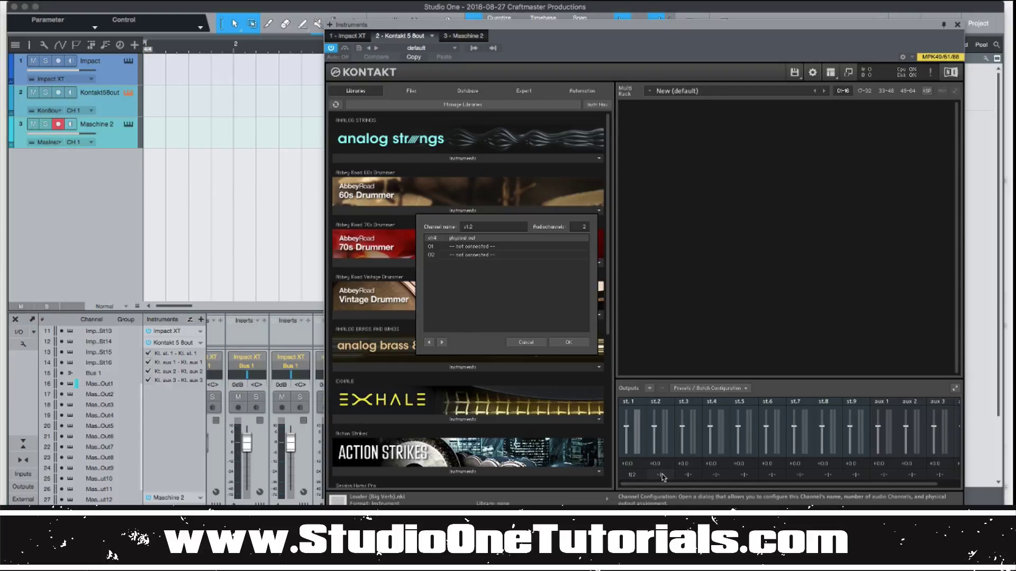
# Step: Route Kontakt st.2 channels 01/02 to Kt. aux 2 [1] and [2], confirming the restart notice
pyautogui.click(458, 249)
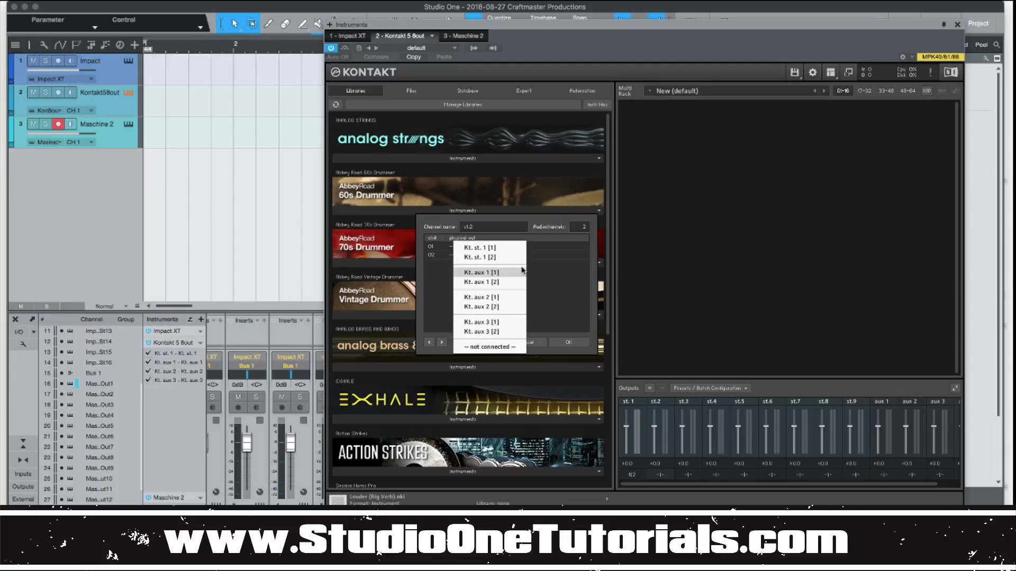
pyautogui.click(509, 297)
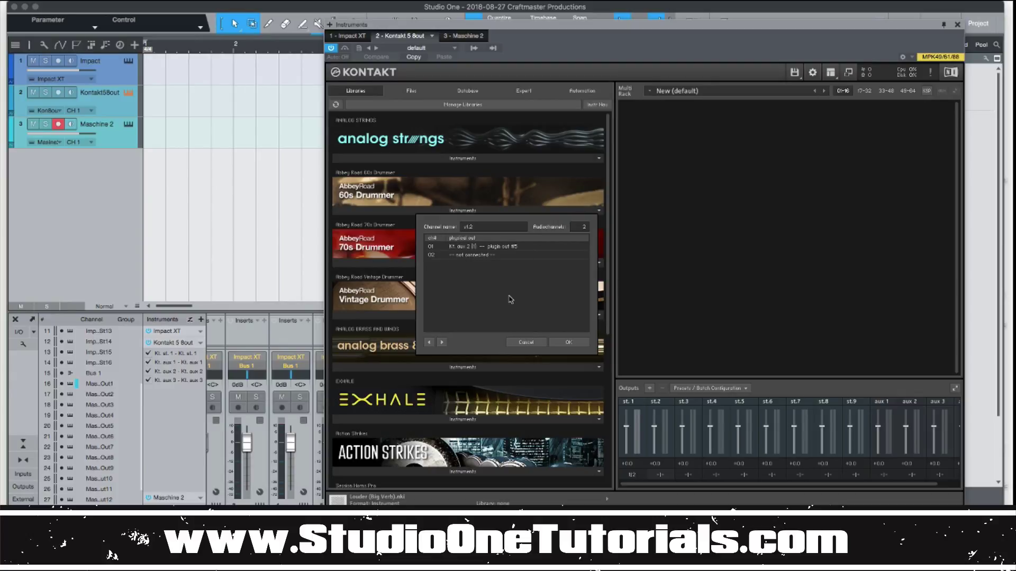
pyautogui.click(485, 259)
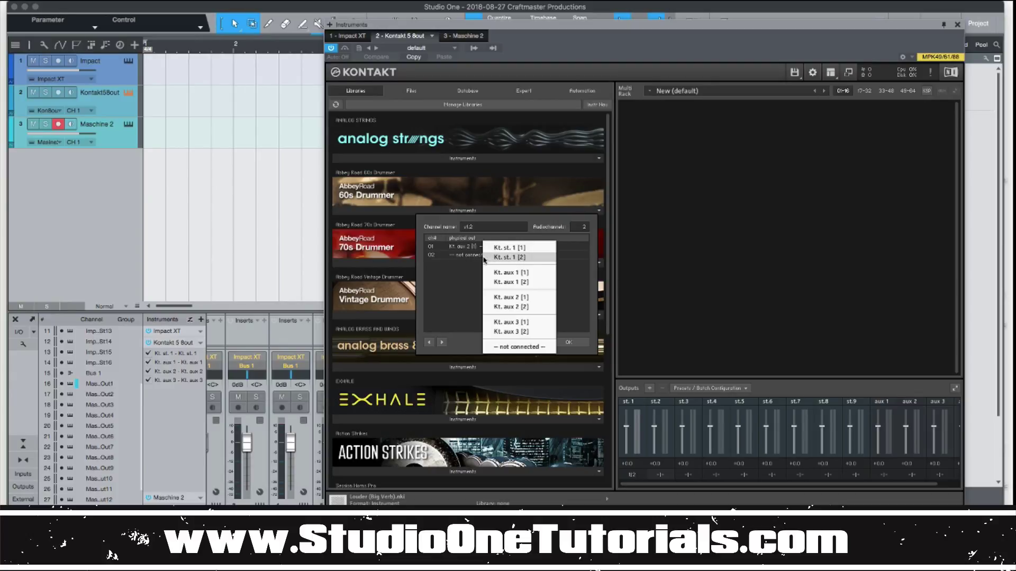
pyautogui.click(524, 306)
pyautogui.click(569, 342)
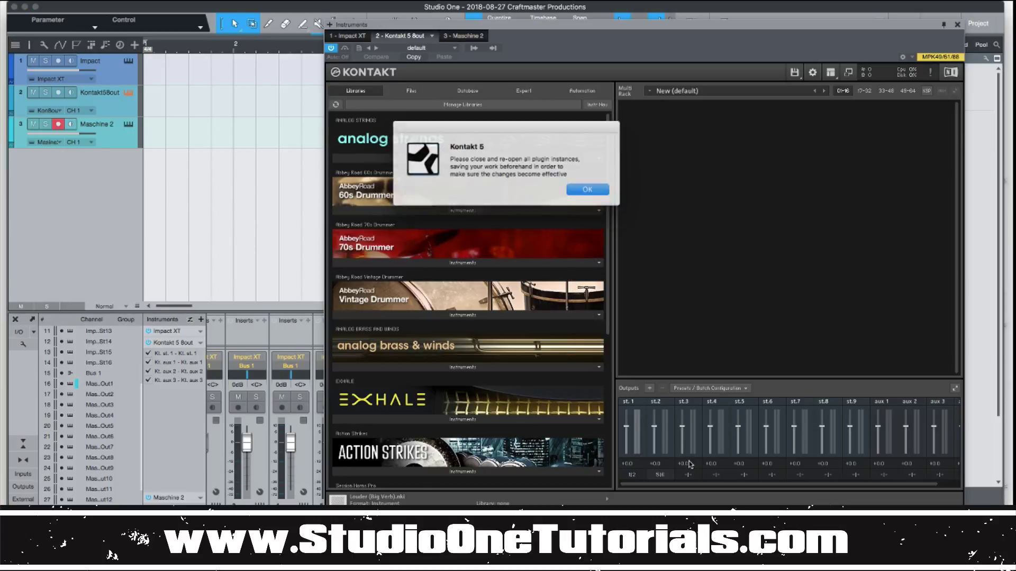
pyautogui.click(586, 189)
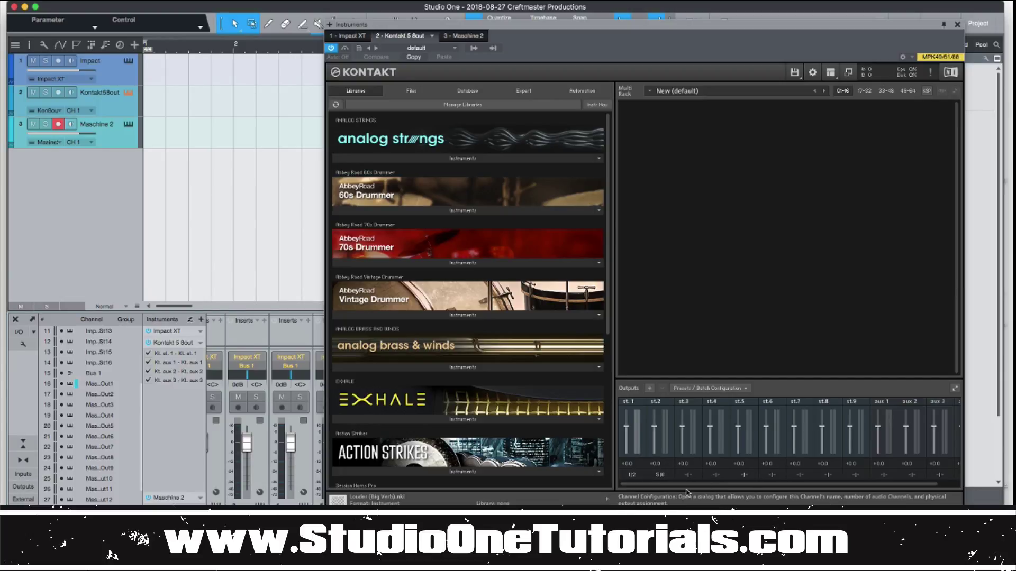
# Step: Collapse Kontakt's outputs, close its window, and nudge Impact St 5's volume to +0.2 dB
pyautogui.click(202, 345)
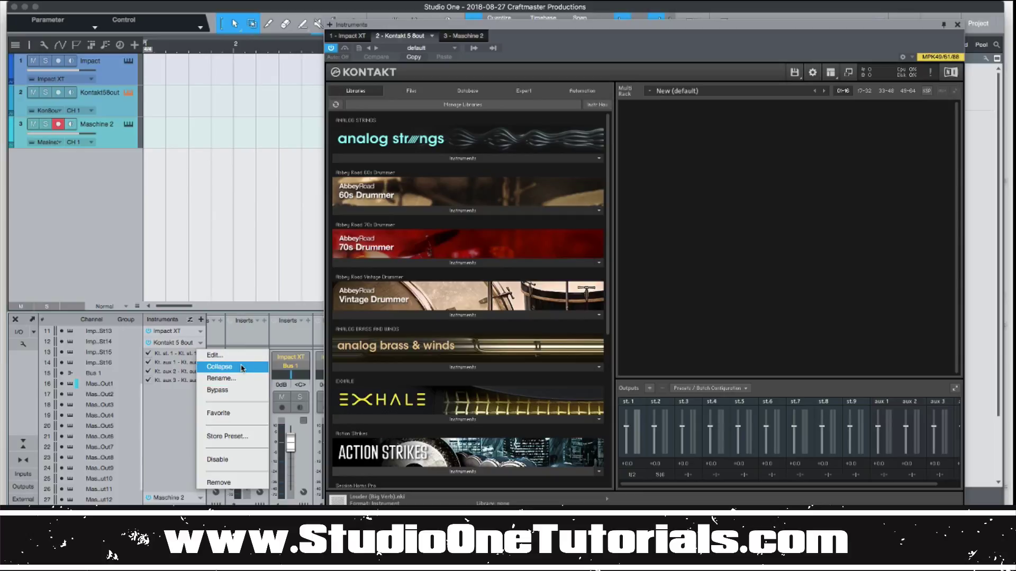
pyautogui.click(219, 367)
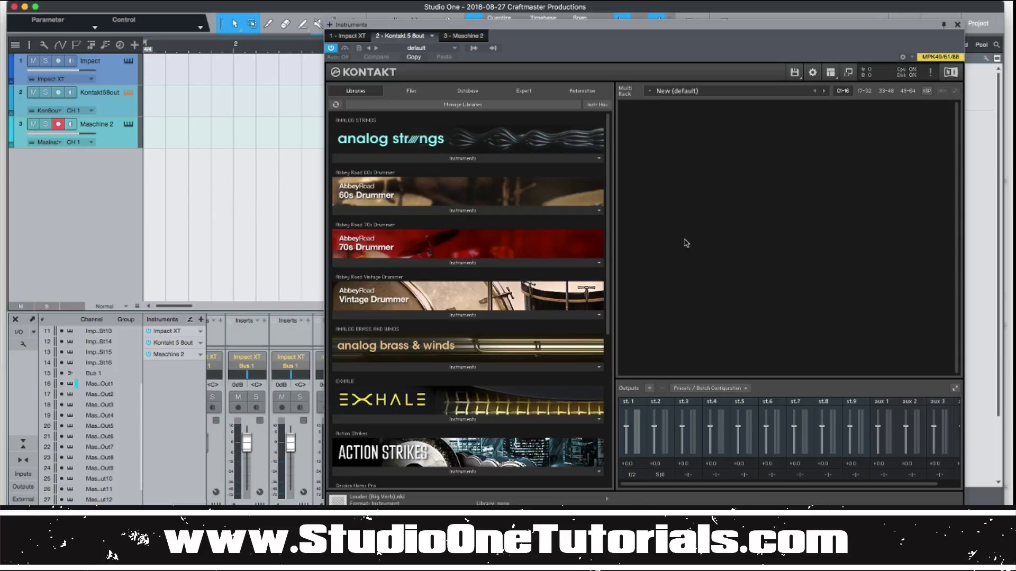
pyautogui.click(958, 24)
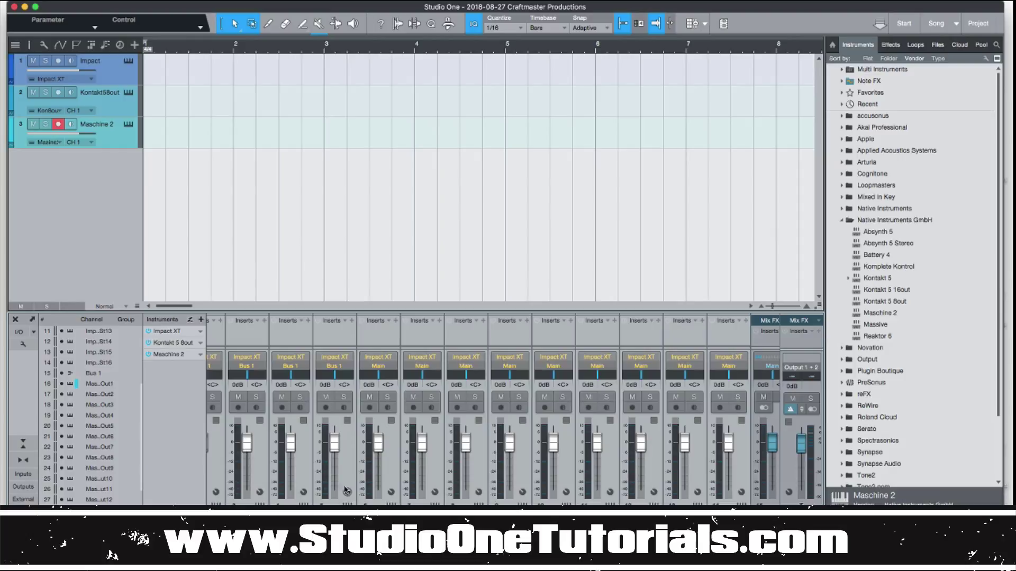
pyautogui.hscroll(-3, 234, 357)
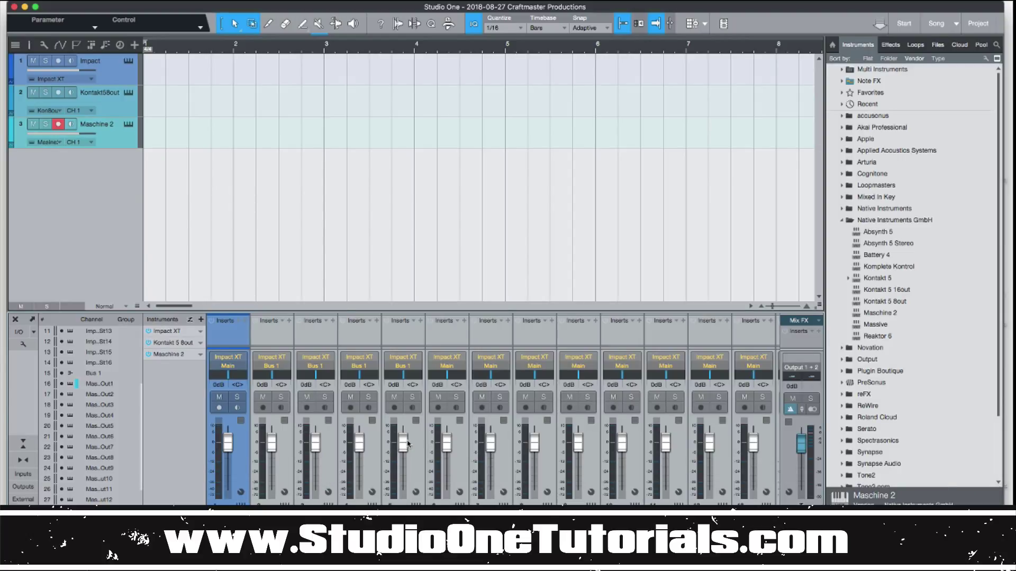
pyautogui.moveTo(408, 443)
pyautogui.mouseDown()
pyautogui.moveTo(403, 476)
pyautogui.moveTo(404, 446)
pyautogui.mouseUp()
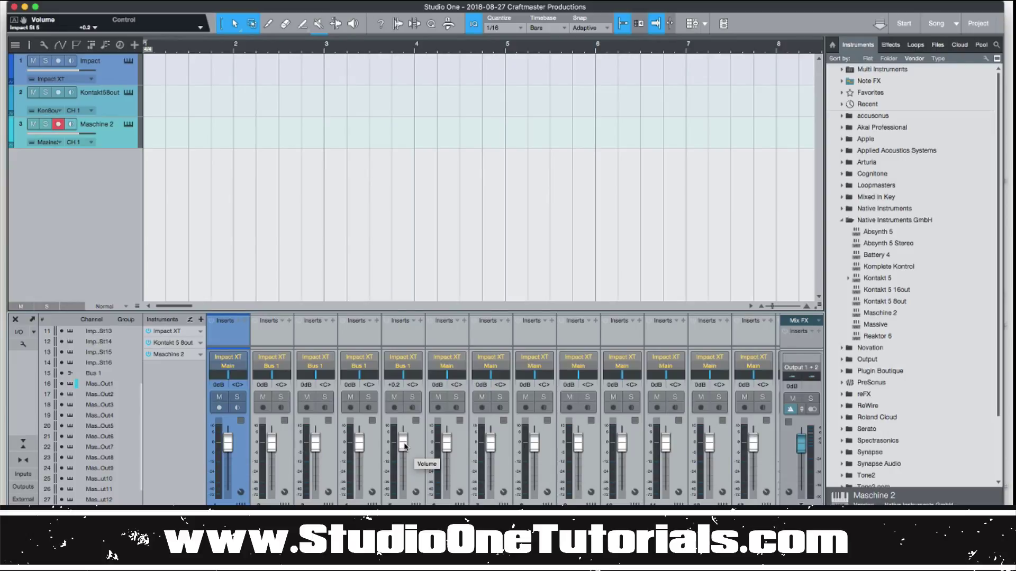